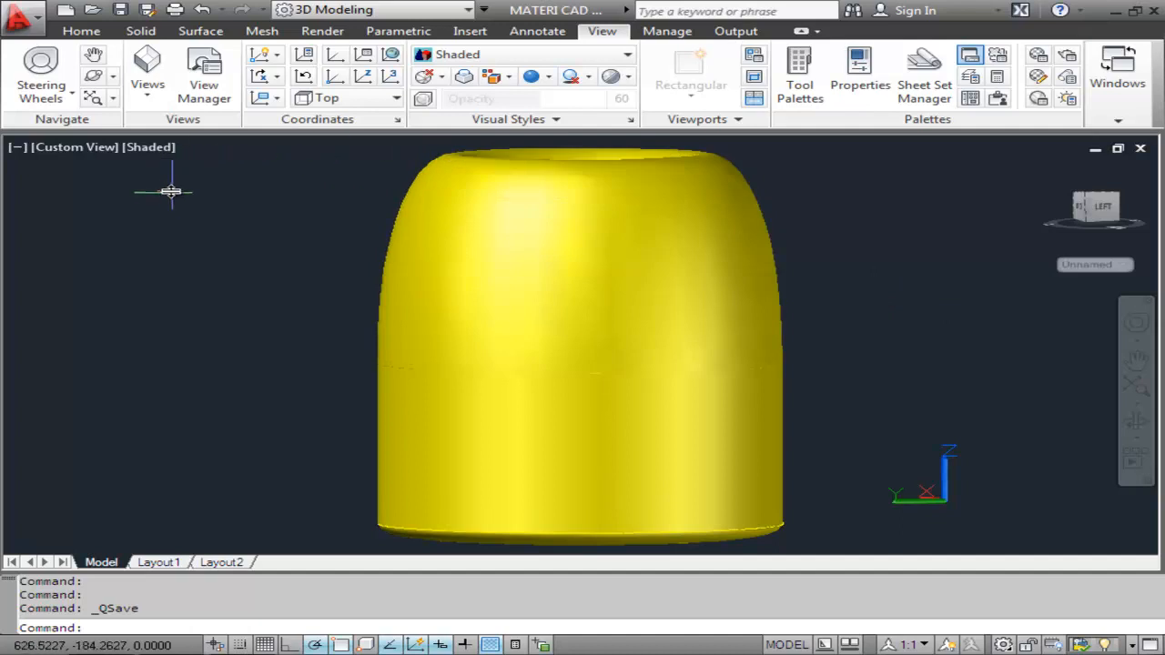
pyautogui.click(113, 98)
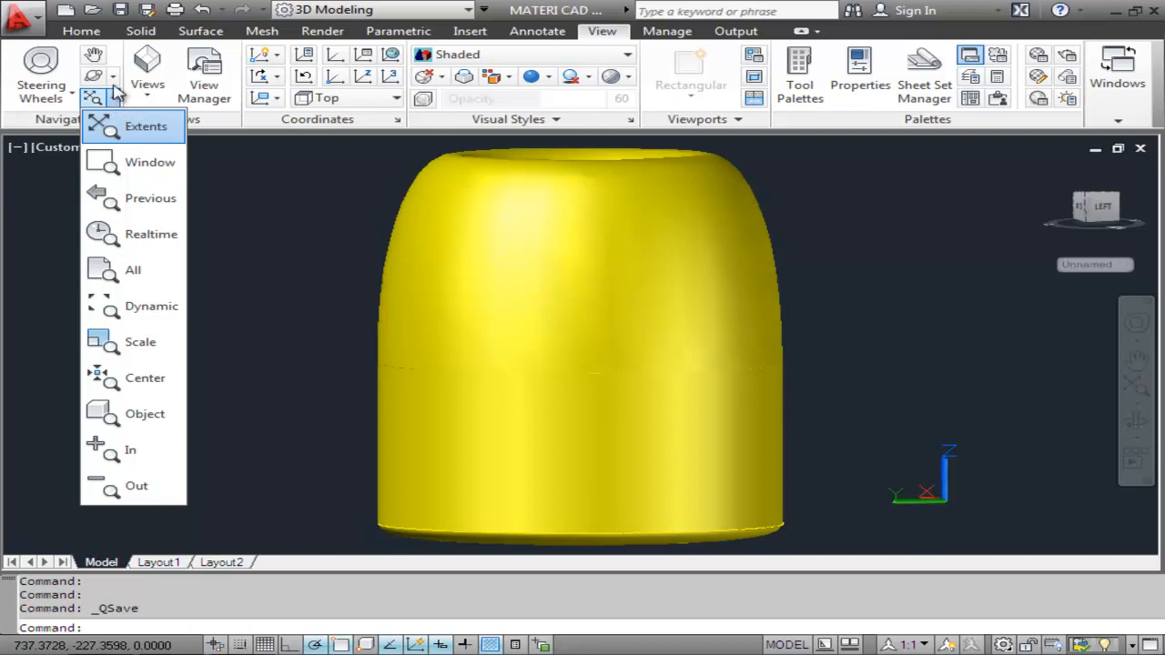
pyautogui.click(282, 193)
pyautogui.click(237, 198)
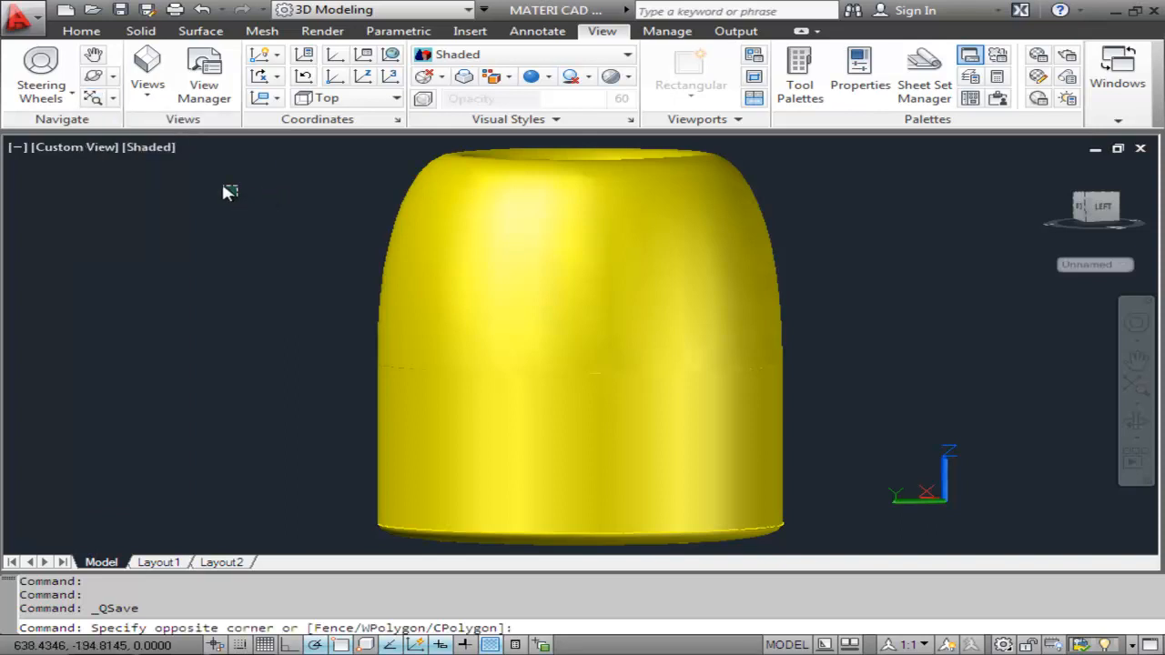
pyautogui.click(224, 191)
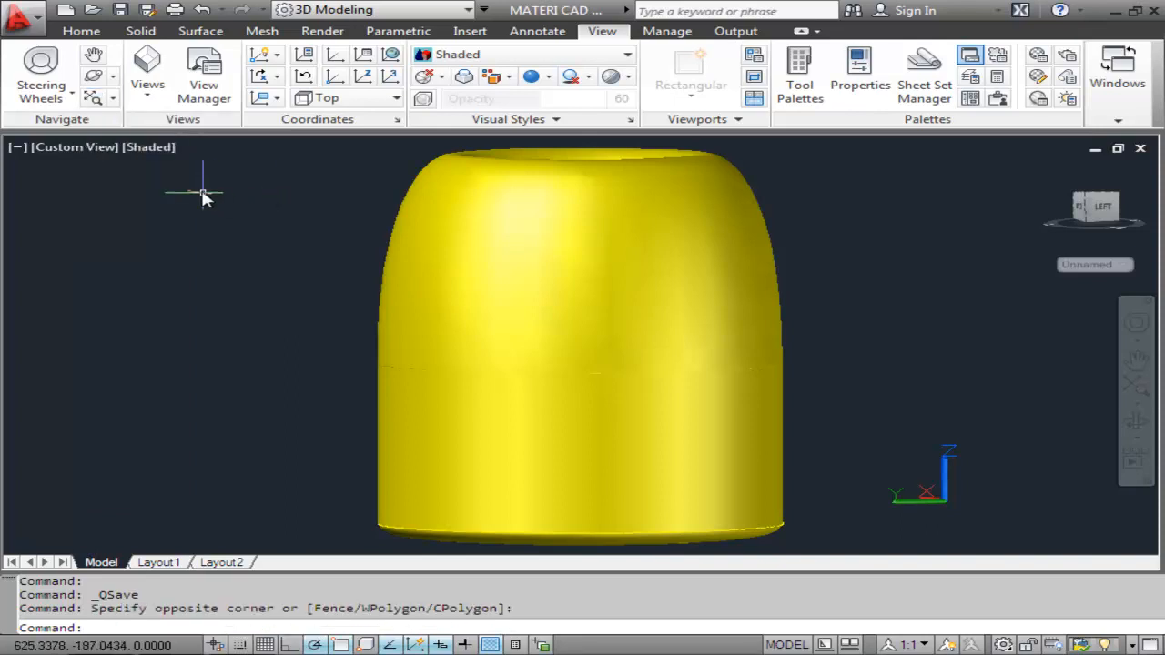
# Free-orbit the yellow solid to examine its sides and the opening in its upper end.
pyautogui.click(114, 78)
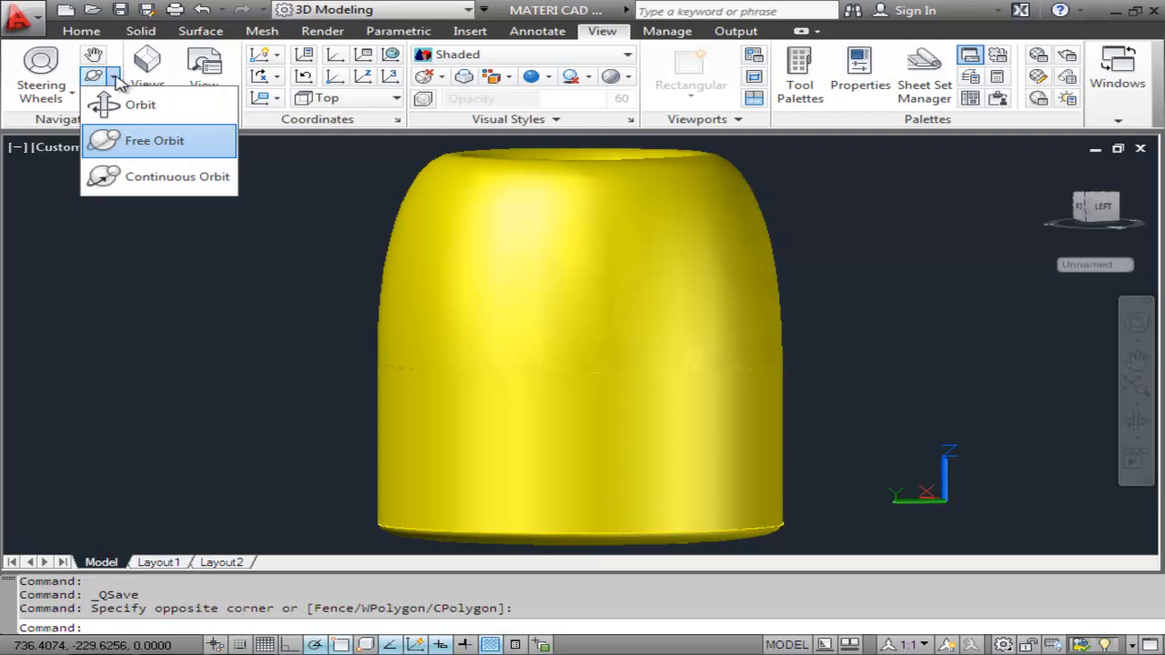
pyautogui.click(134, 144)
pyautogui.moveTo(240, 213); pyautogui.dragTo(577, 437)
pyautogui.moveTo(817, 245)
pyautogui.mouseDown()
pyautogui.moveTo(599, 362)
pyautogui.moveTo(458, 365)
pyautogui.moveTo(845, 453)
pyautogui.moveTo(812, 251)
pyautogui.mouseUp()
pyautogui.moveTo(710, 424); pyautogui.dragTo(689, 300)
pyautogui.rightClick(690, 303)
pyautogui.click(753, 312)
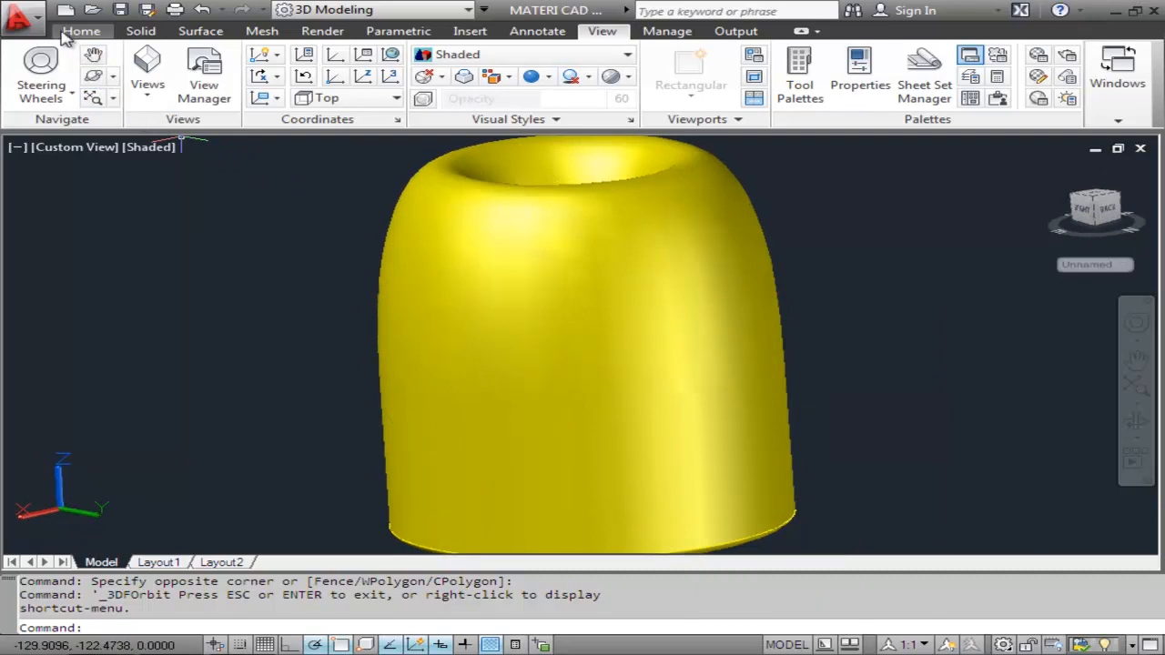
# Save the current drawing.
pyautogui.click(20, 20)
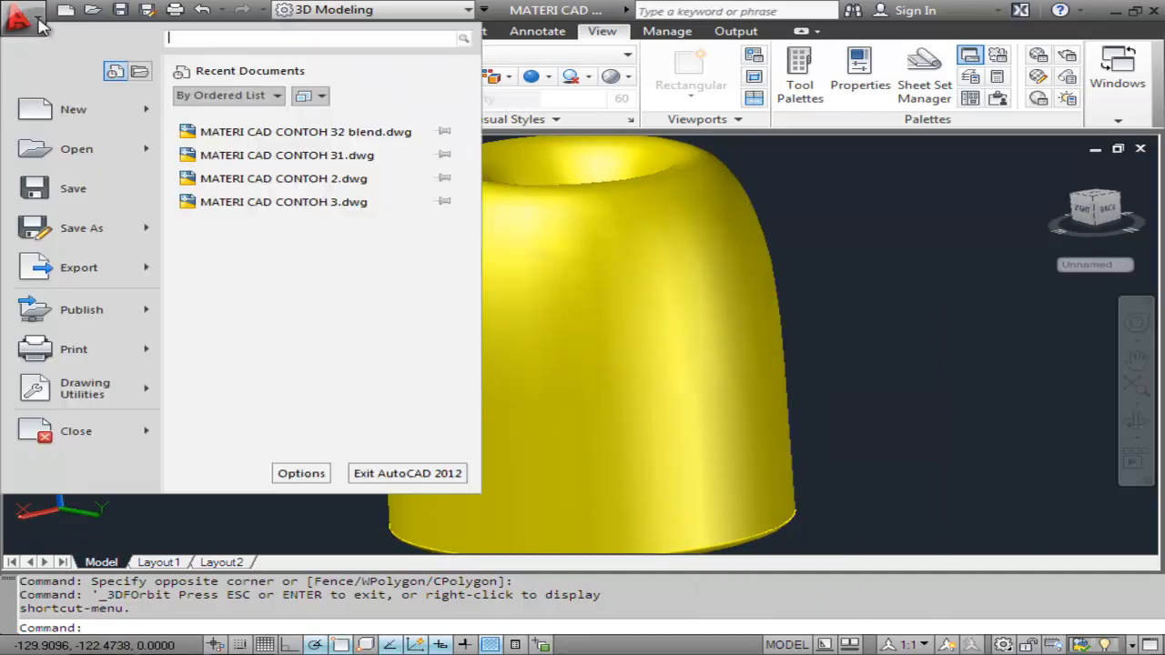
pyautogui.click(71, 193)
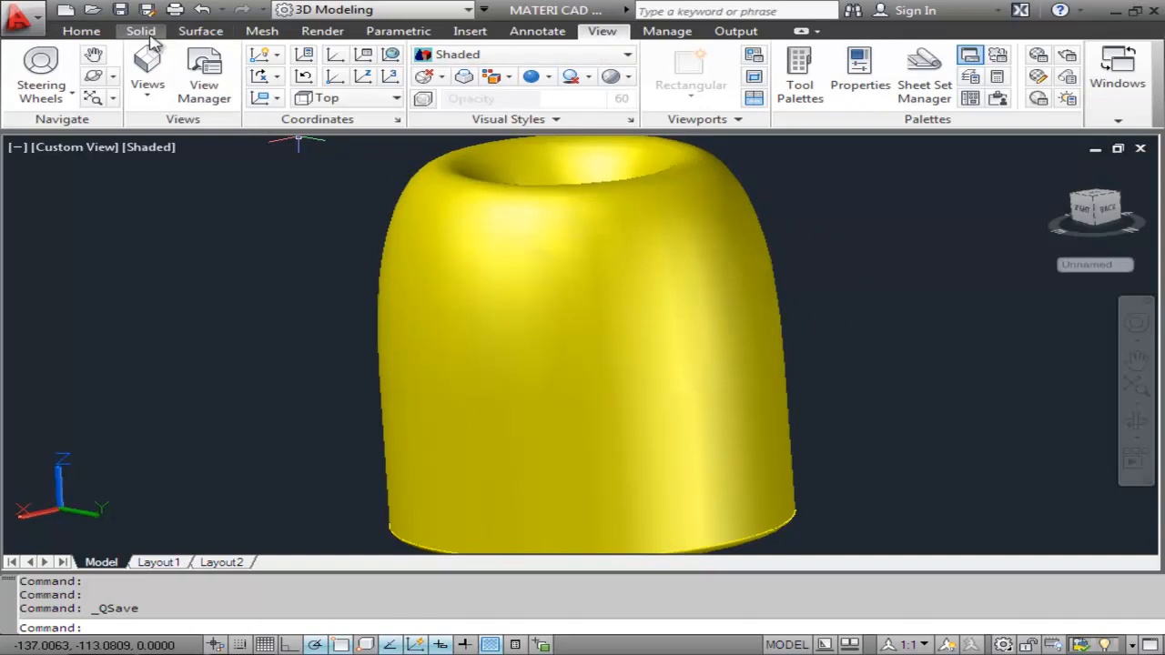
# Switch to the AutoCAD Classic workspace and close the floating mesh toolbar and the tool palettes.
pyautogui.click(80, 31)
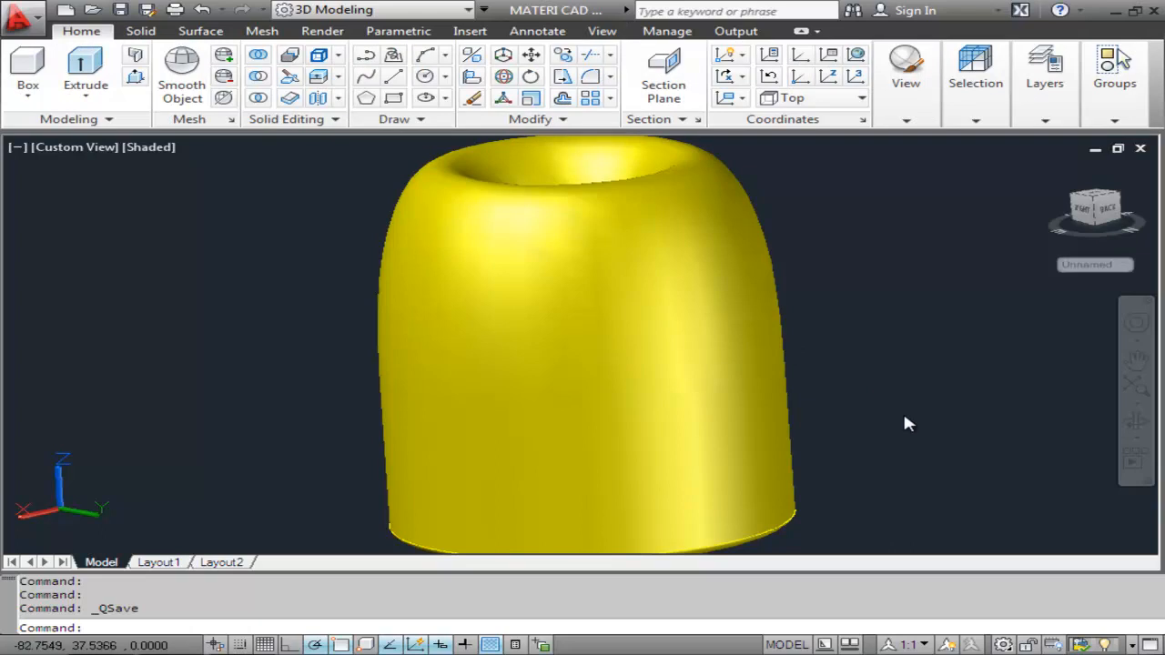
pyautogui.click(1002, 644)
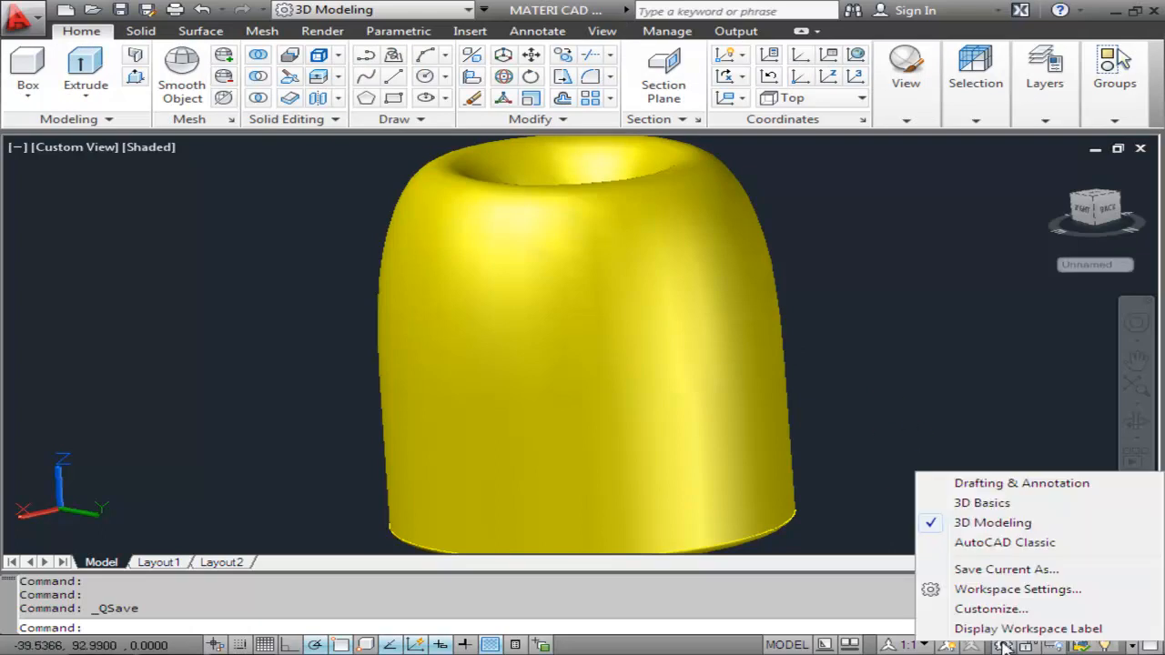
pyautogui.click(1027, 544)
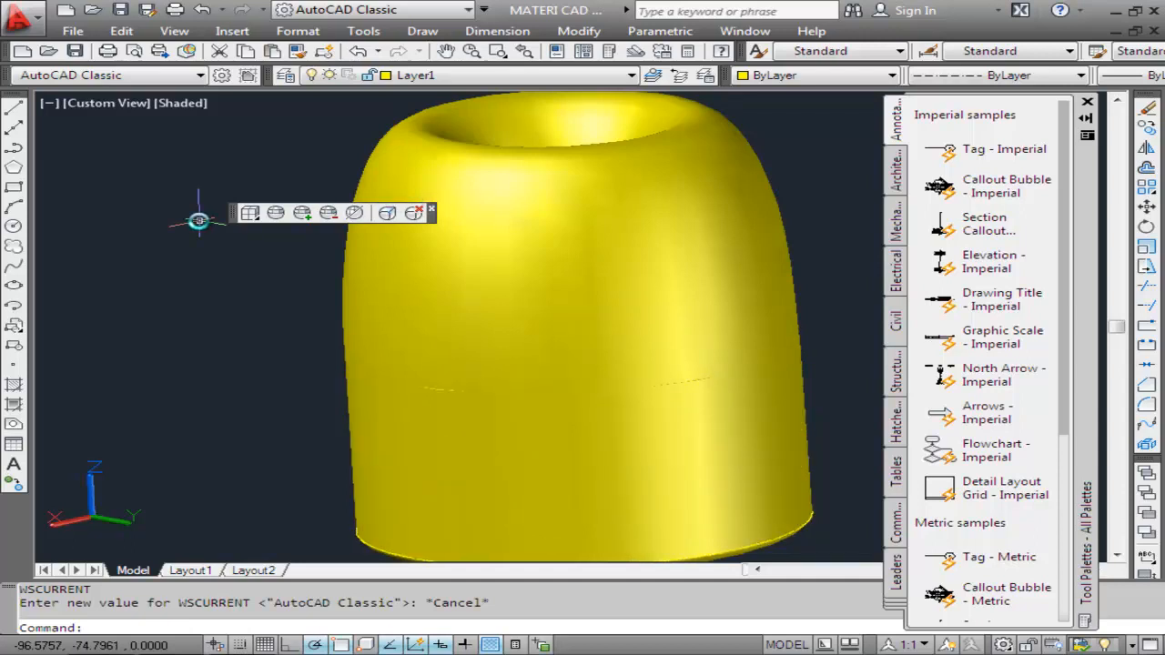
pyautogui.click(433, 210)
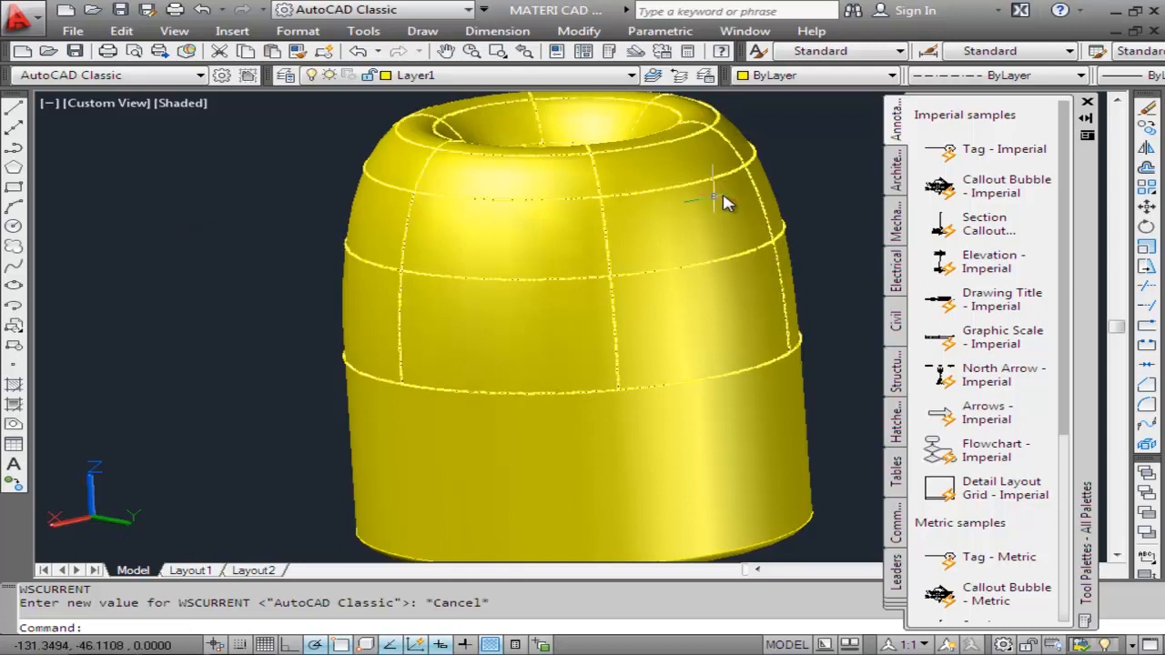
pyautogui.click(1089, 103)
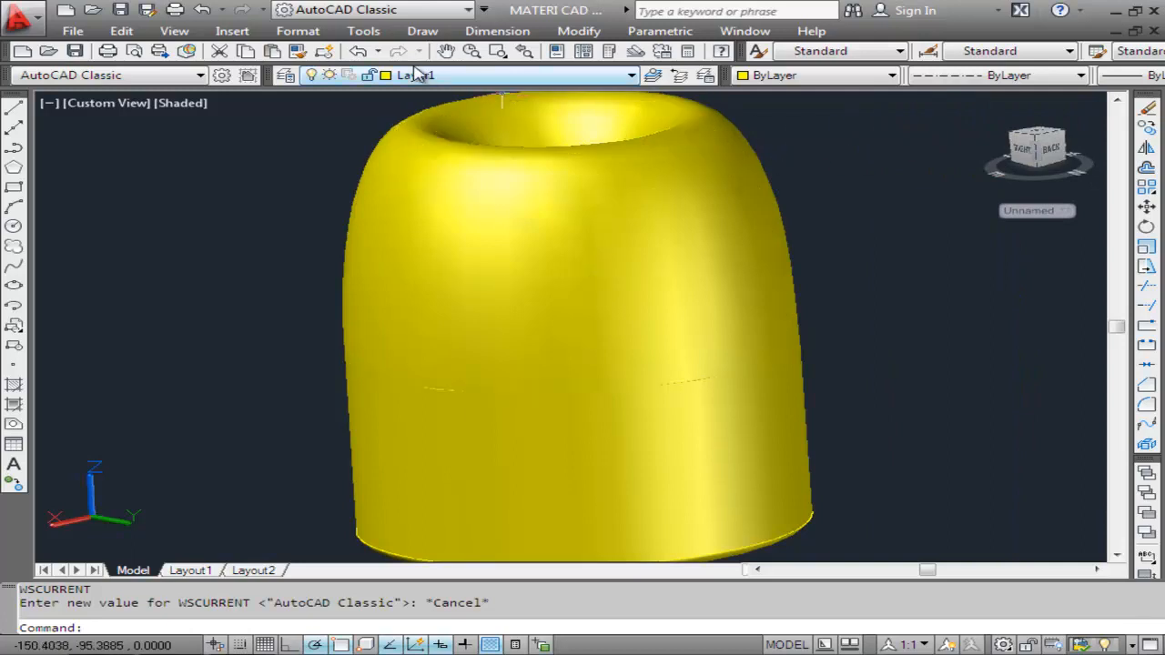
# Zoom out in real time until the whole yellow solid fits in the drawing area.
pyautogui.click(174, 32)
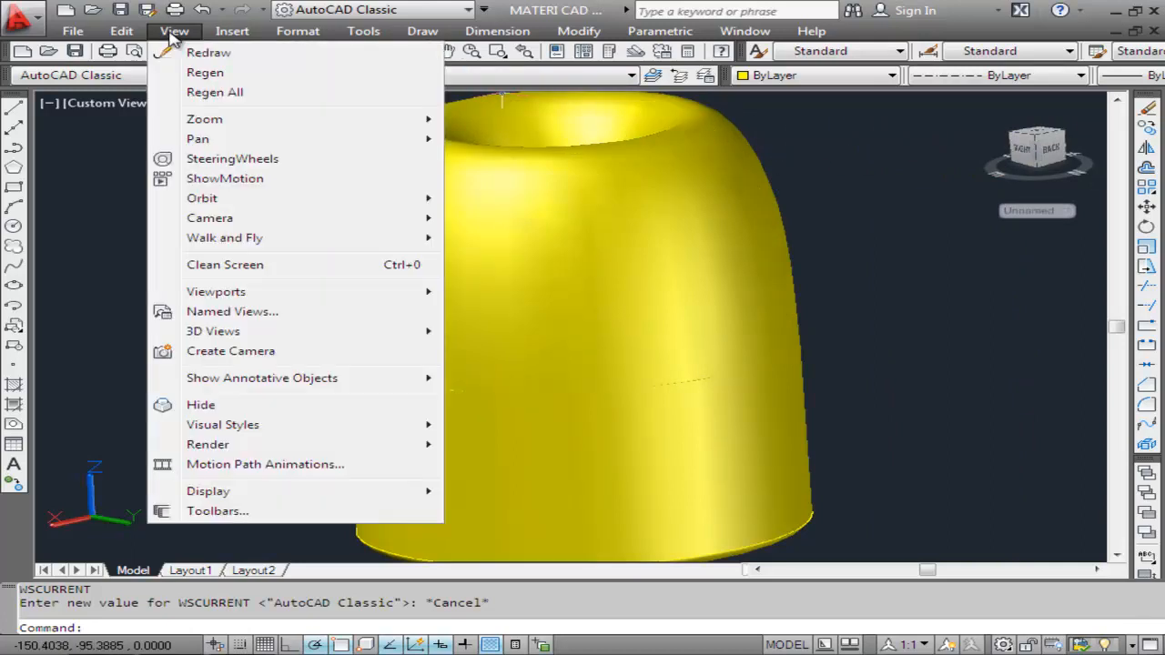
pyautogui.moveTo(273, 122)
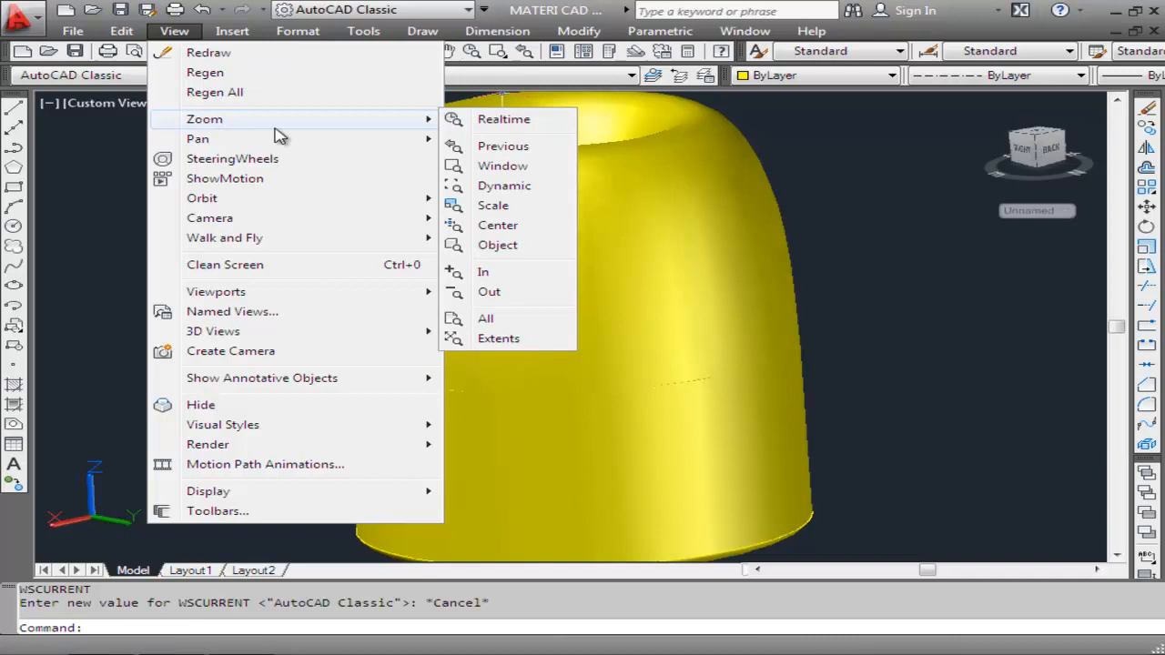
pyautogui.click(510, 121)
pyautogui.moveTo(602, 136); pyautogui.dragTo(681, 262)
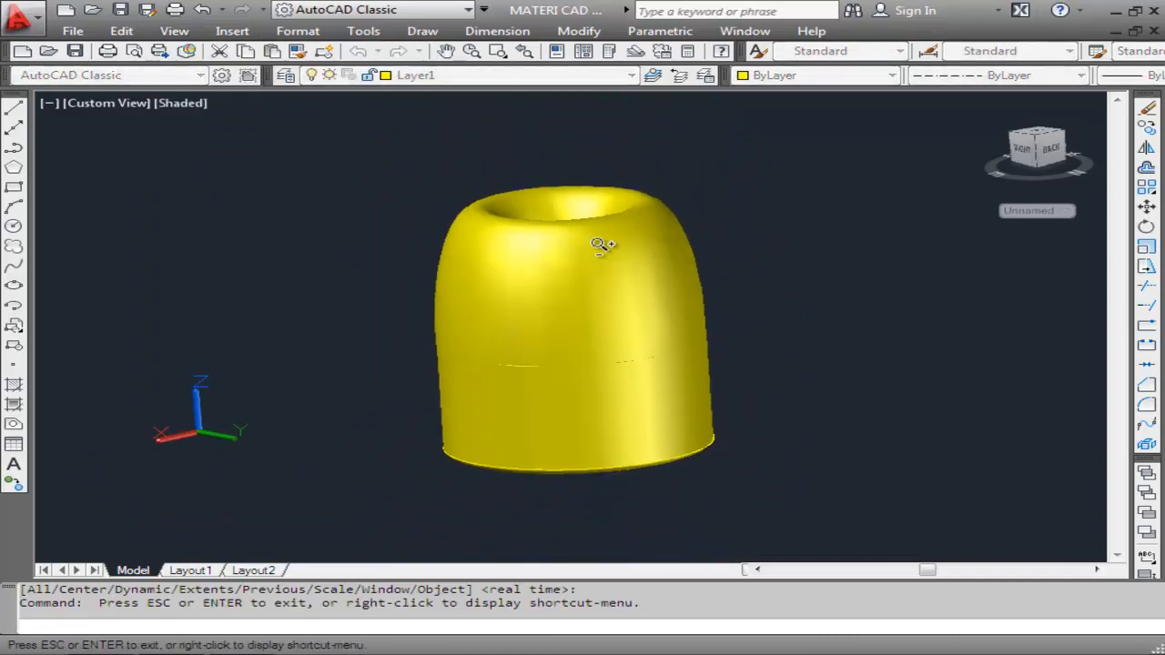
pyautogui.rightClick(601, 246)
pyautogui.click(643, 254)
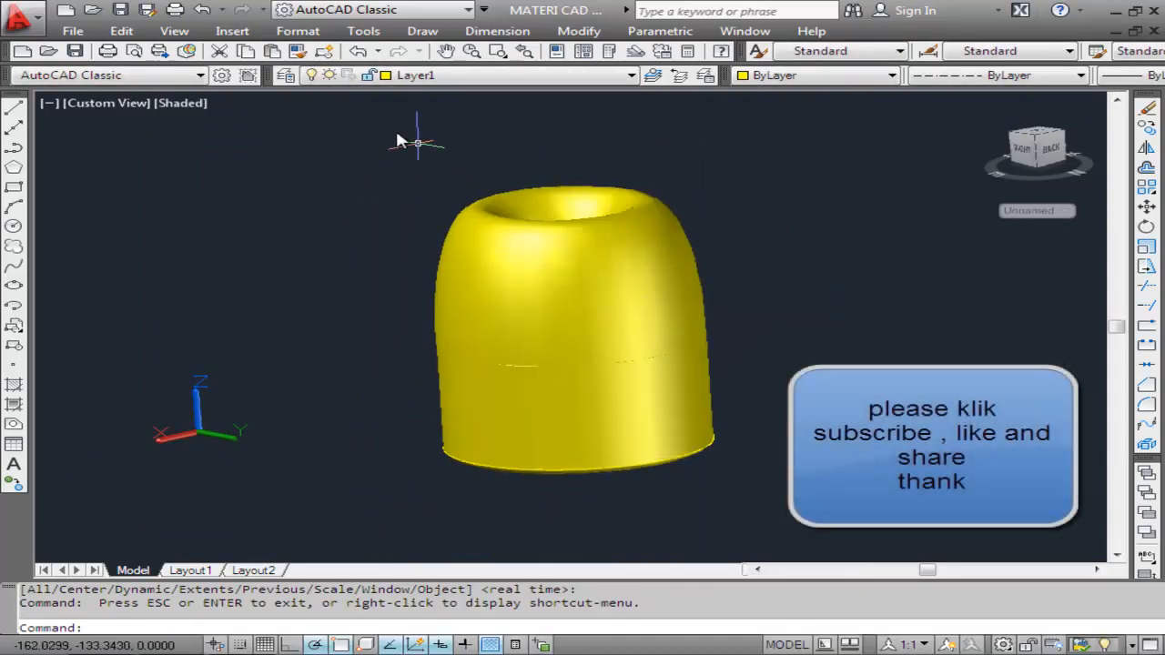
# Rotate the model with Free Orbit to examine its underside.
pyautogui.click(166, 31)
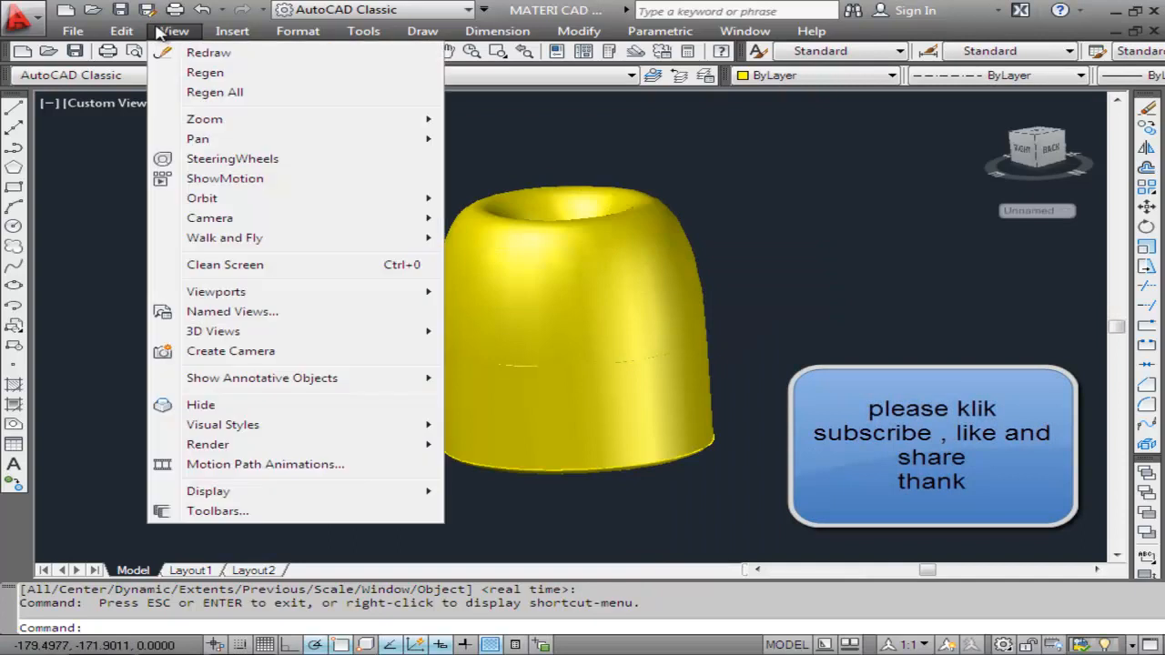
pyautogui.moveTo(382, 201)
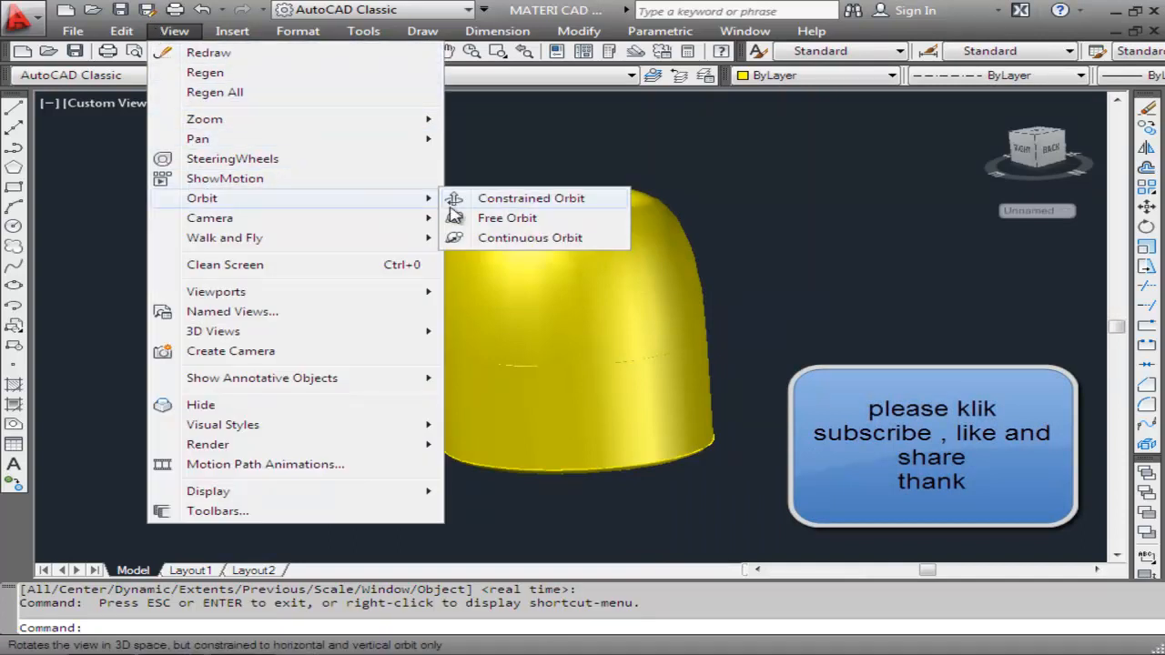
pyautogui.click(507, 218)
pyautogui.moveTo(666, 229); pyautogui.dragTo(684, 179)
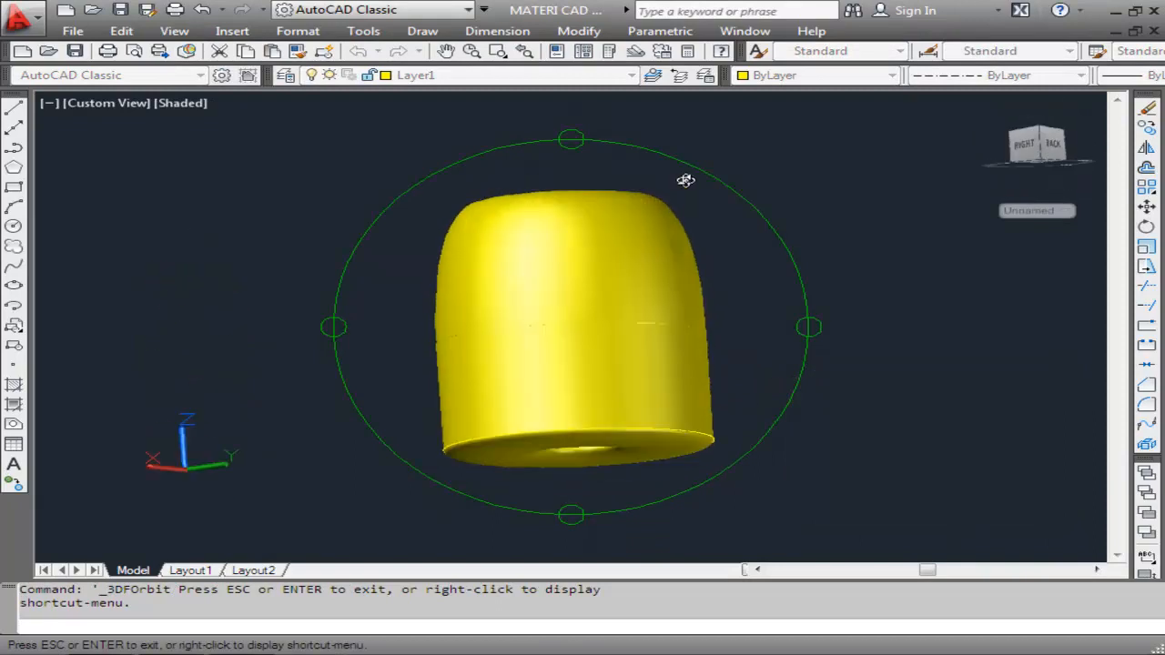
pyautogui.rightClick(685, 181)
pyautogui.click(747, 193)
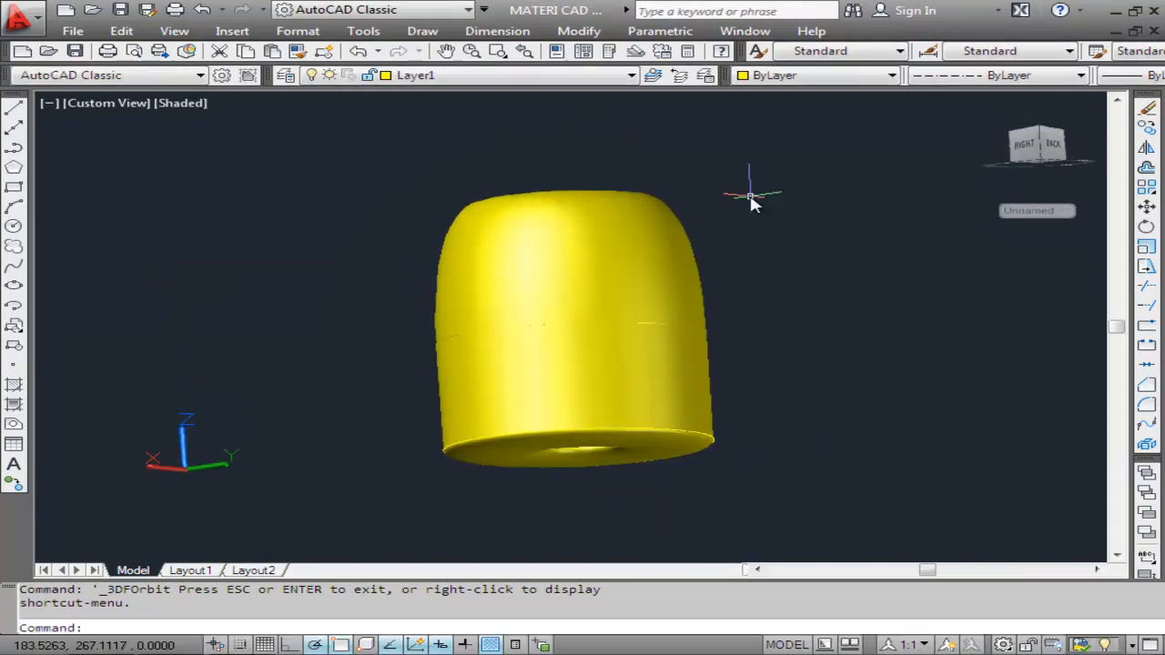
# Erase all the objects of the yellow model from the drawing.
pyautogui.click(689, 182)
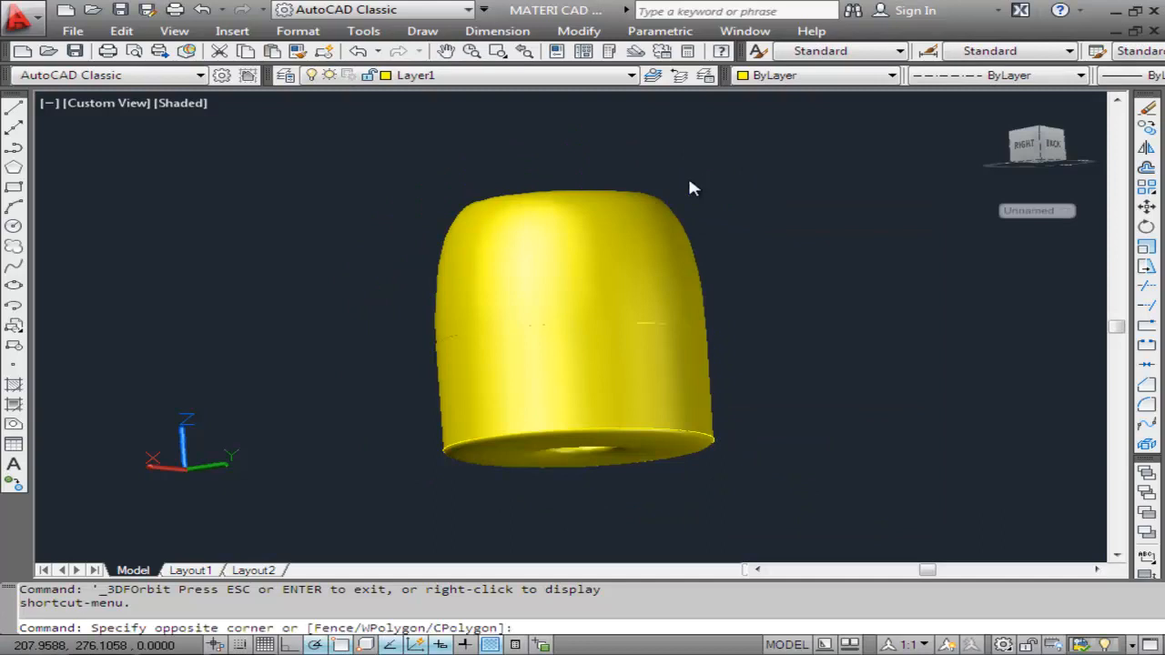
pyautogui.click(454, 461)
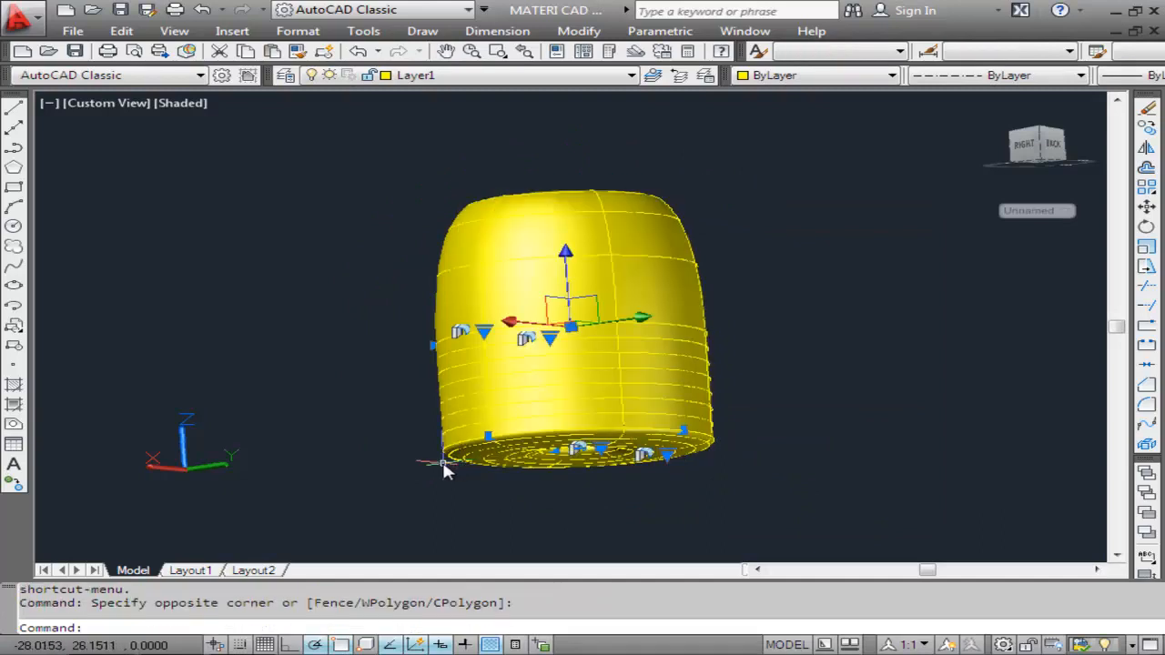
pyautogui.press('Delete')
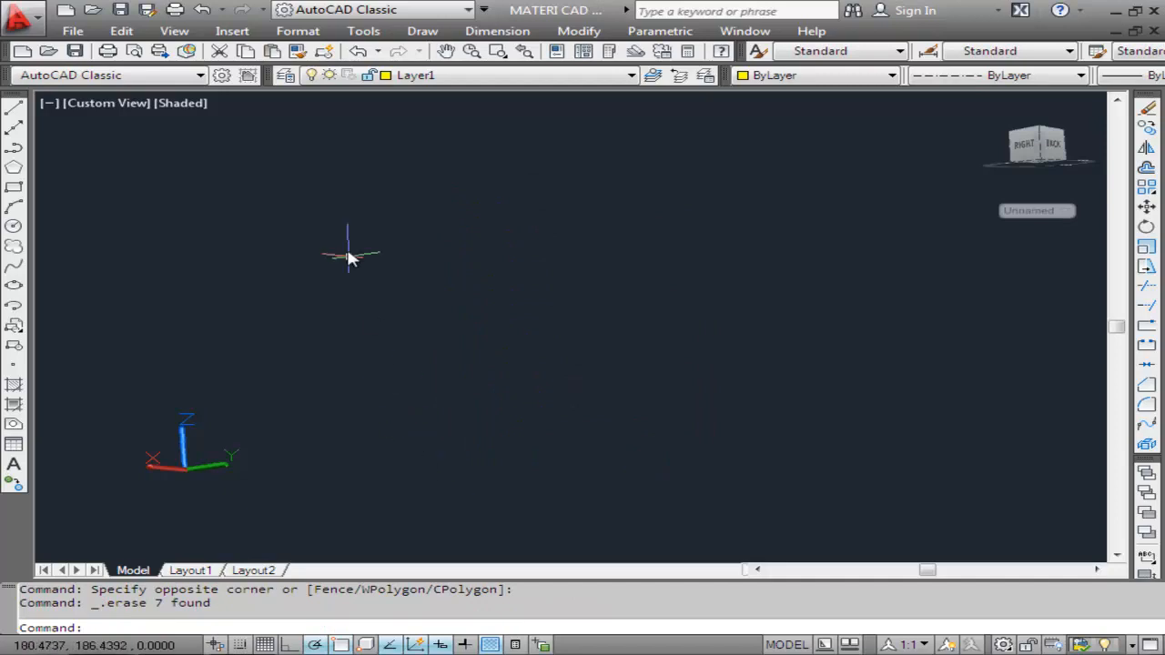
# Set the viewport to the Top view with the 2D Wireframe visual style.
pyautogui.click(174, 31)
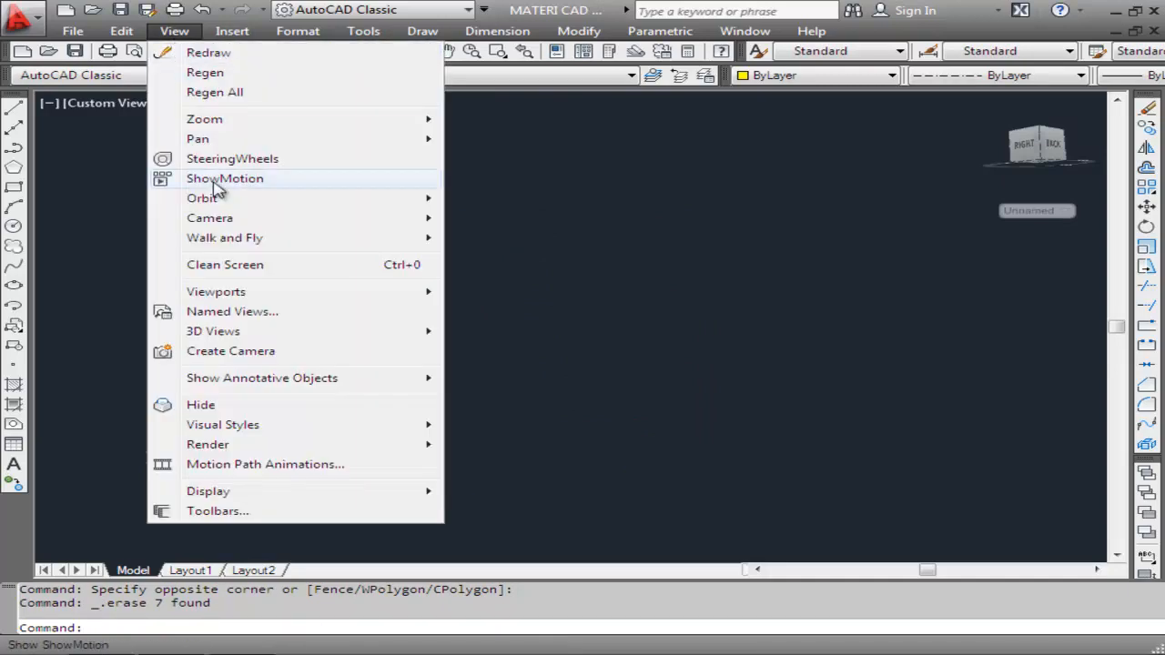
pyautogui.moveTo(255, 341)
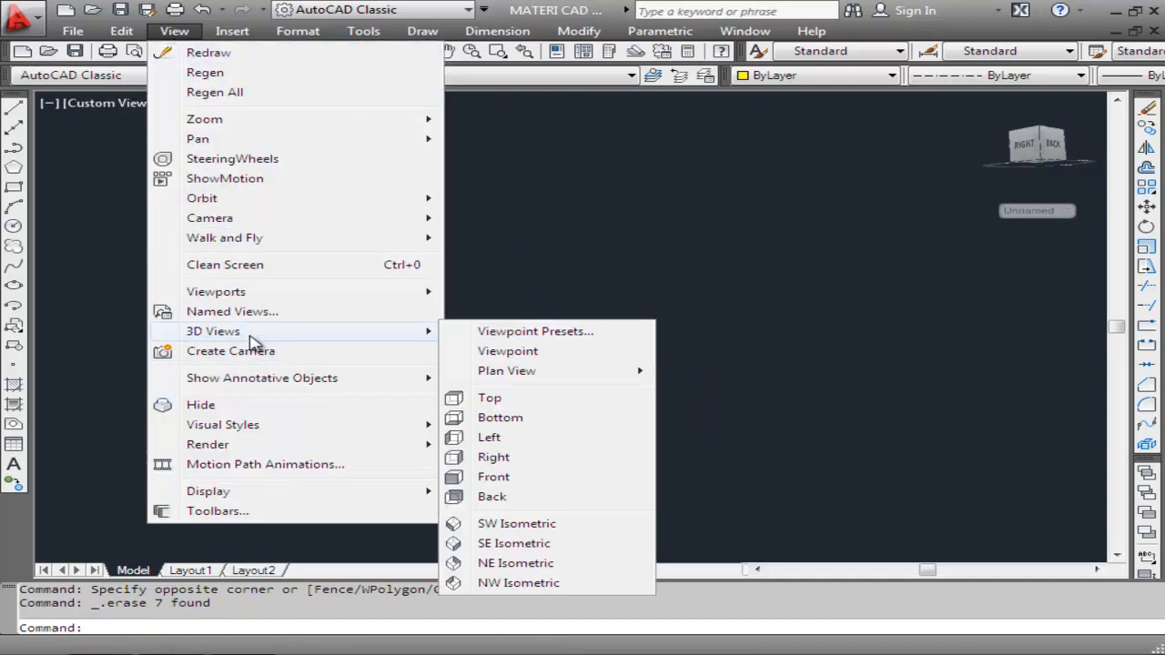
pyautogui.click(521, 398)
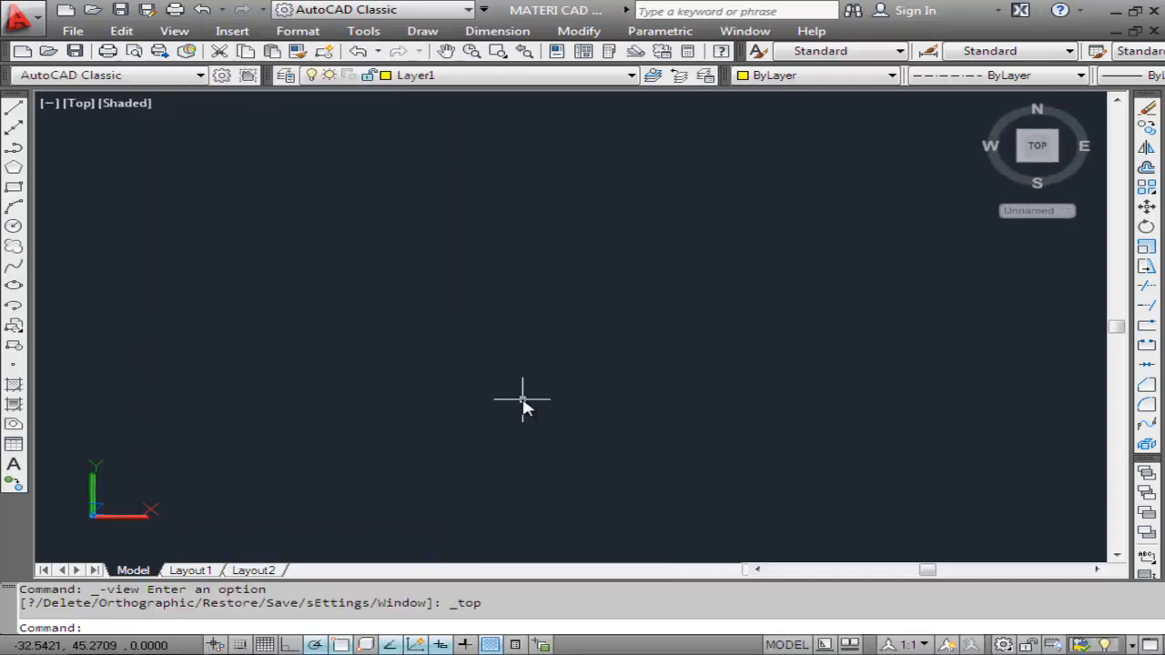
pyautogui.click(174, 32)
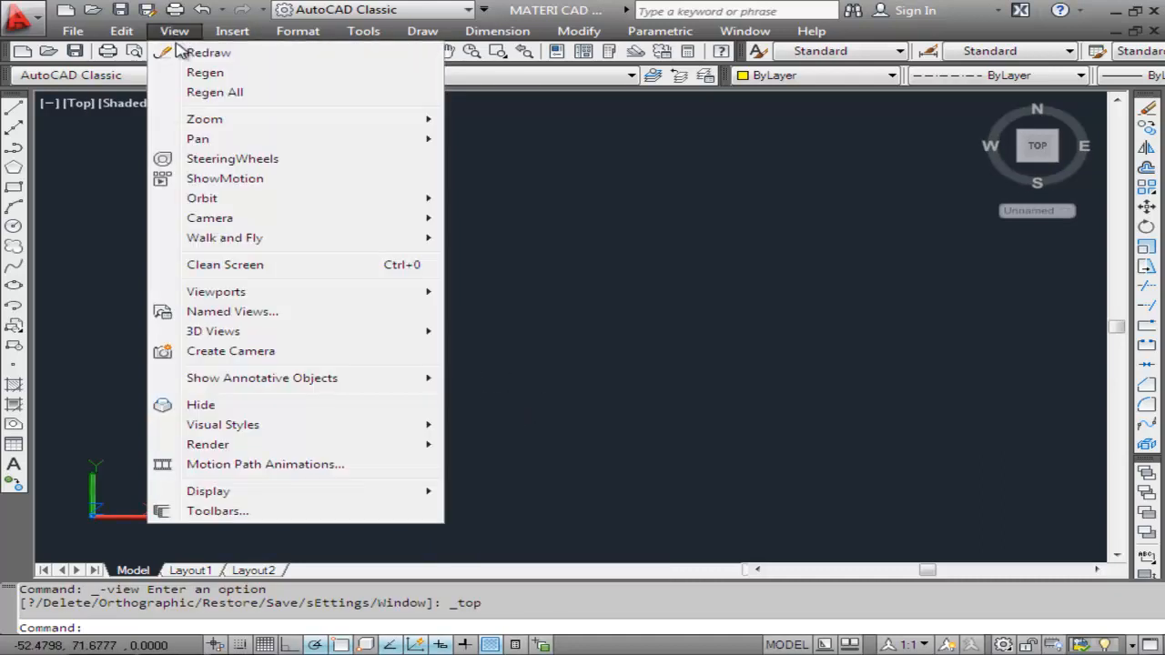
pyautogui.moveTo(428, 425)
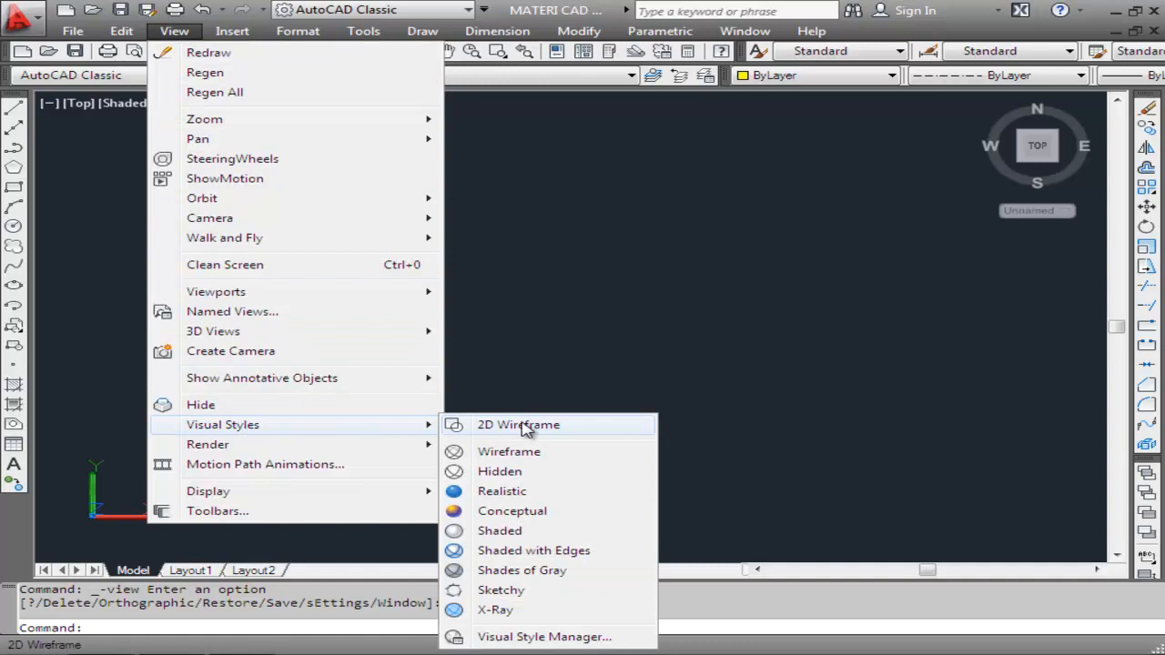
pyautogui.click(527, 430)
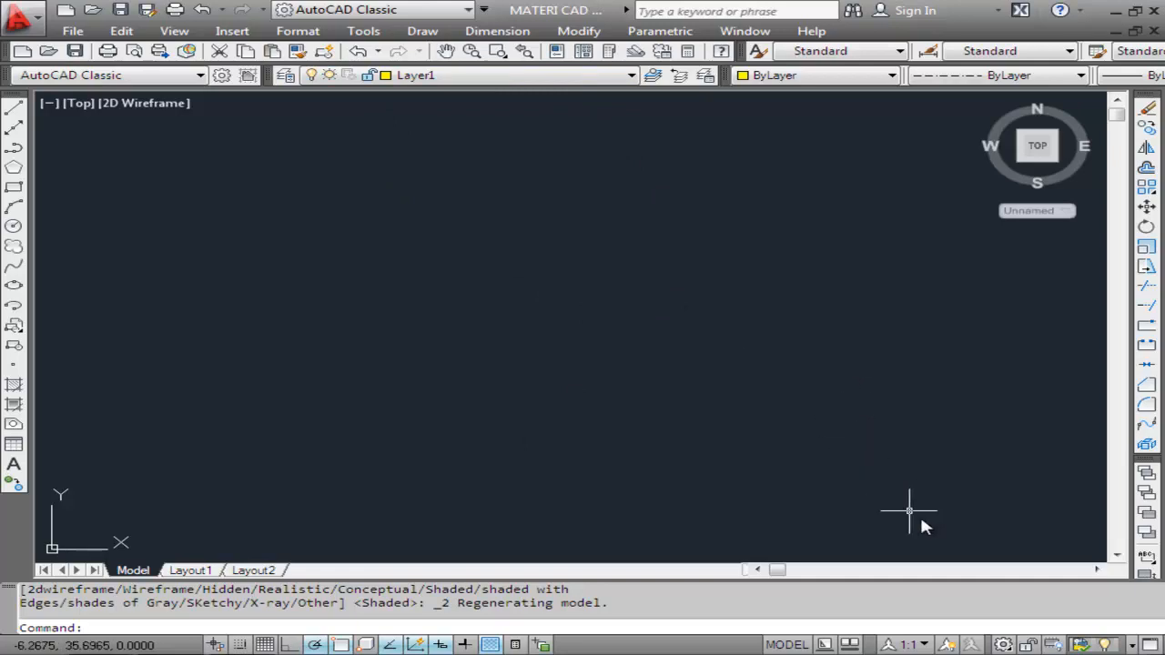
# Switch the workspace back to 3D Modeling.
pyautogui.click(1004, 645)
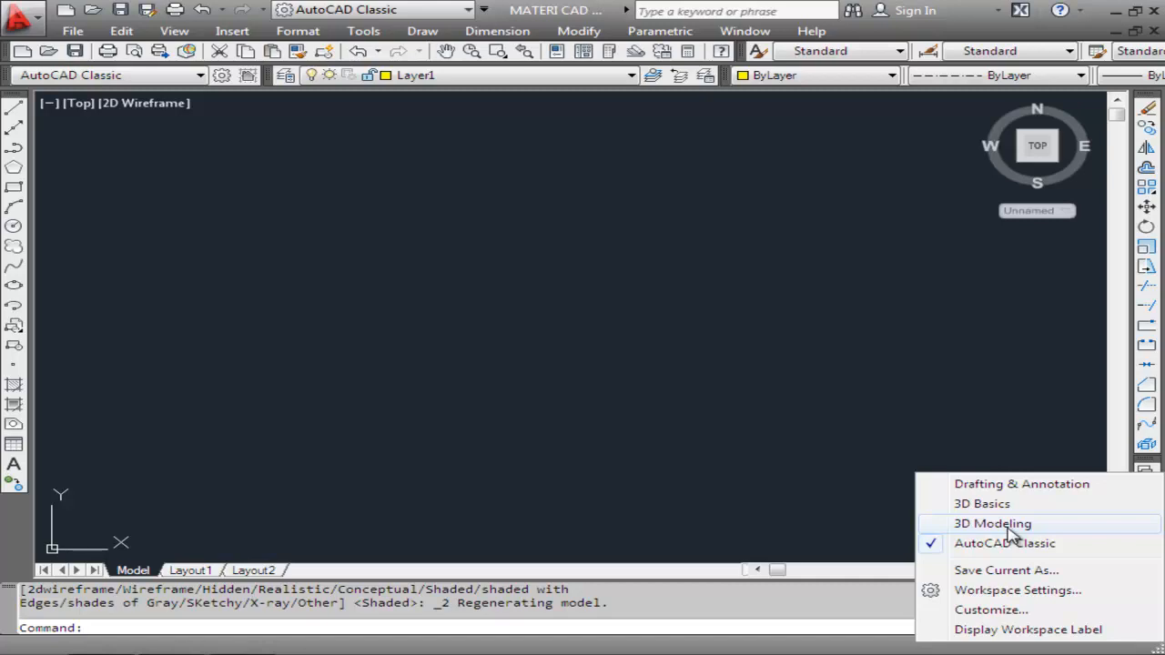
pyautogui.click(1006, 524)
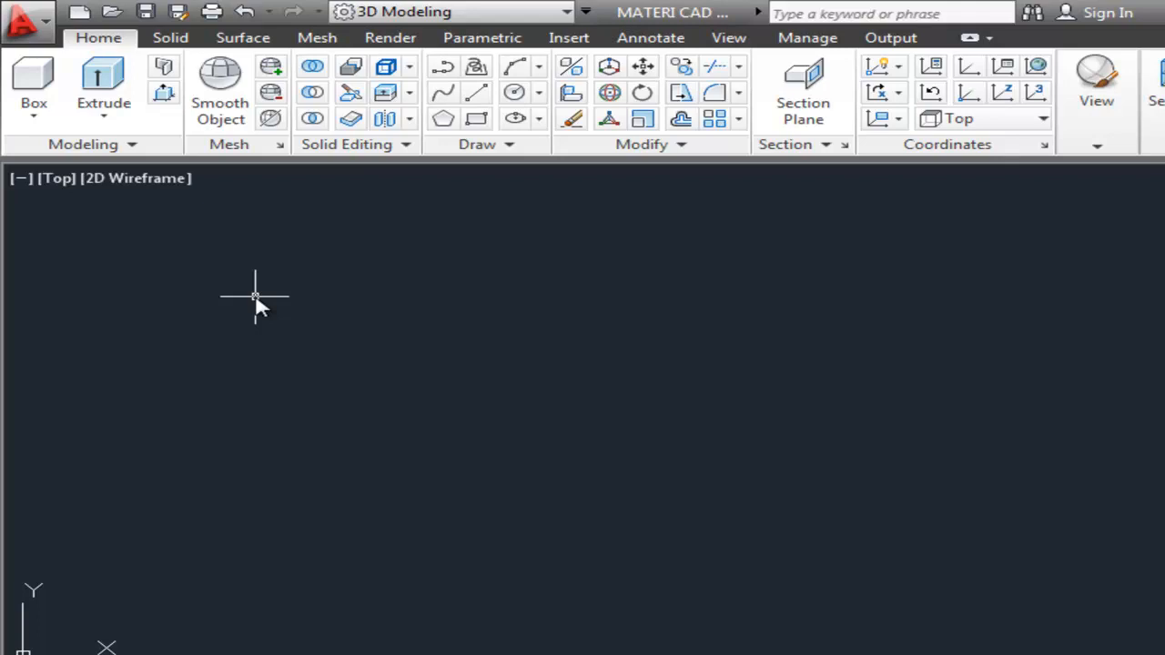
pyautogui.click(34, 121)
pyautogui.click(172, 38)
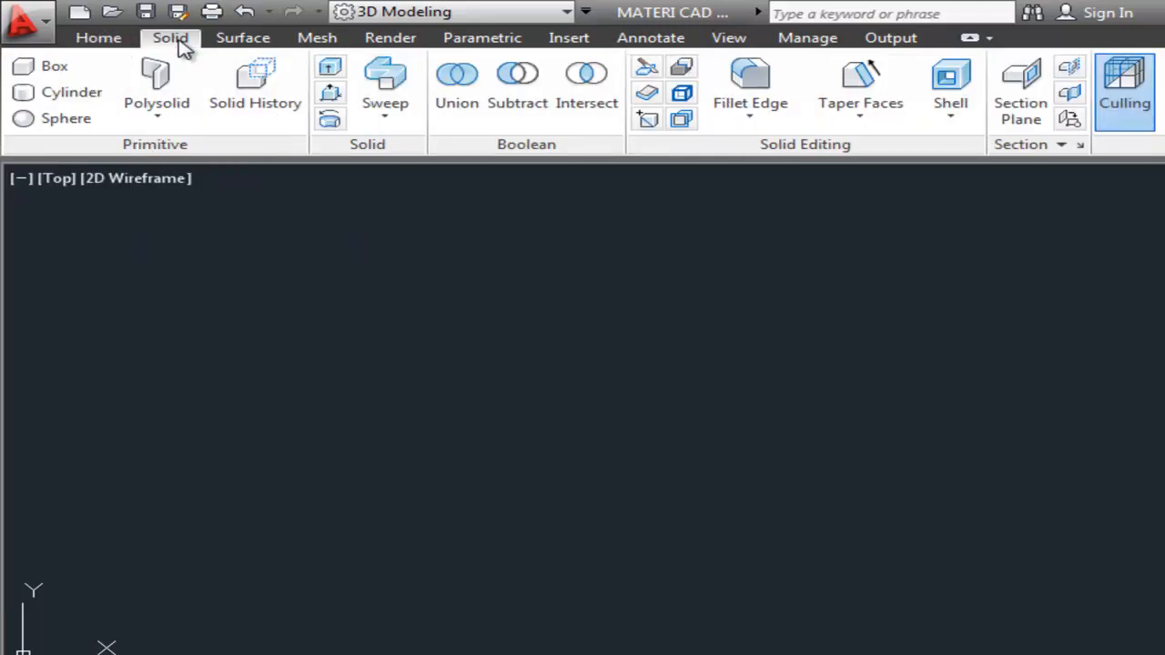
pyautogui.click(114, 44)
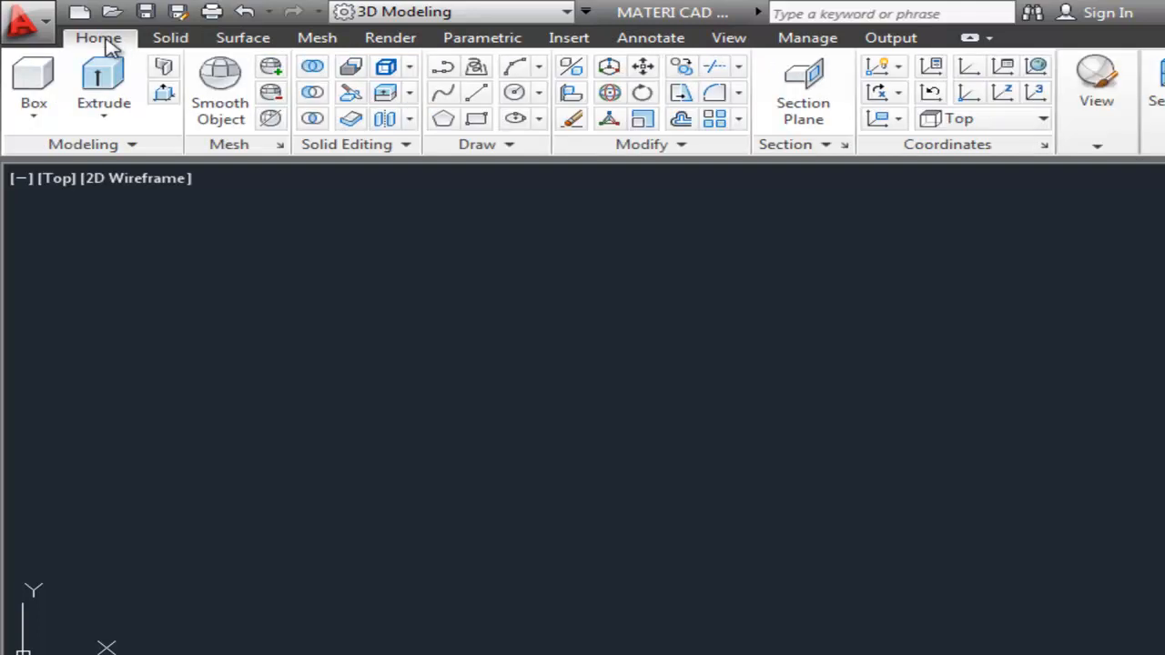
pyautogui.click(169, 44)
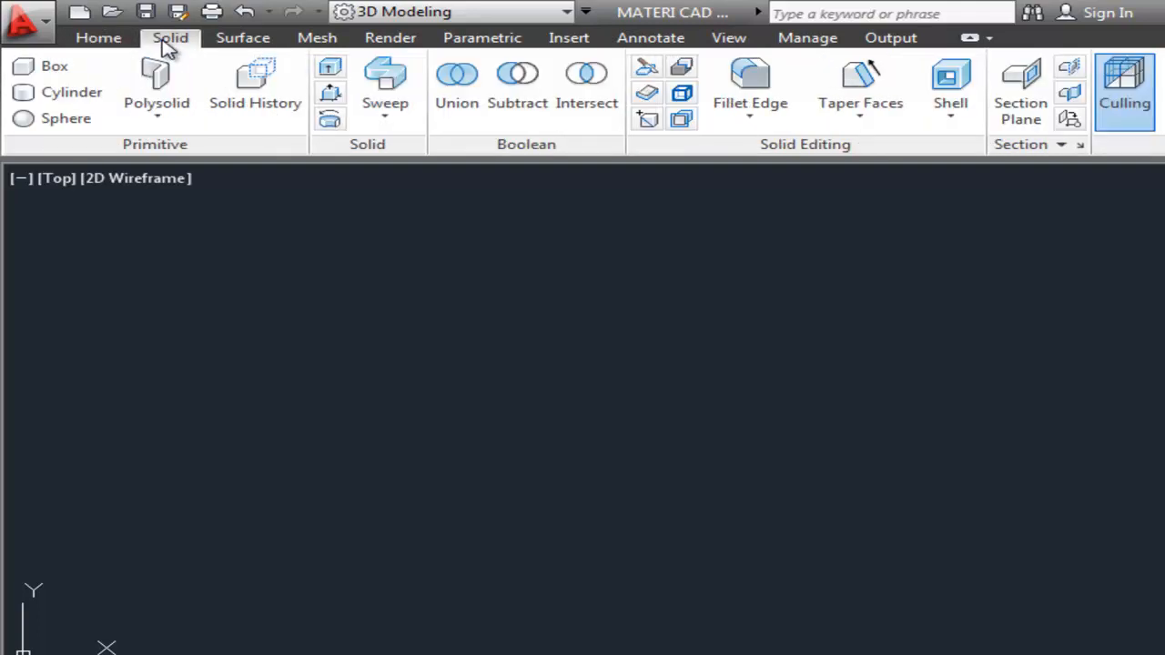
pyautogui.click(111, 42)
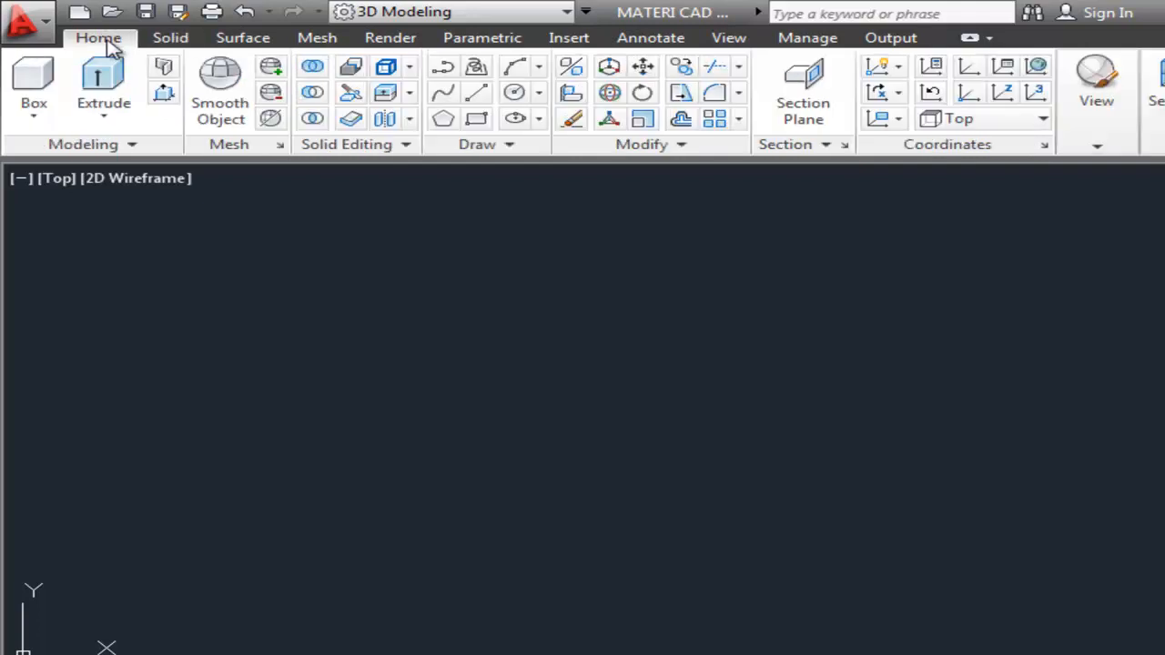
# Switch the workspace to AutoCAD Classic.
pyautogui.click(159, 44)
pyautogui.click(248, 41)
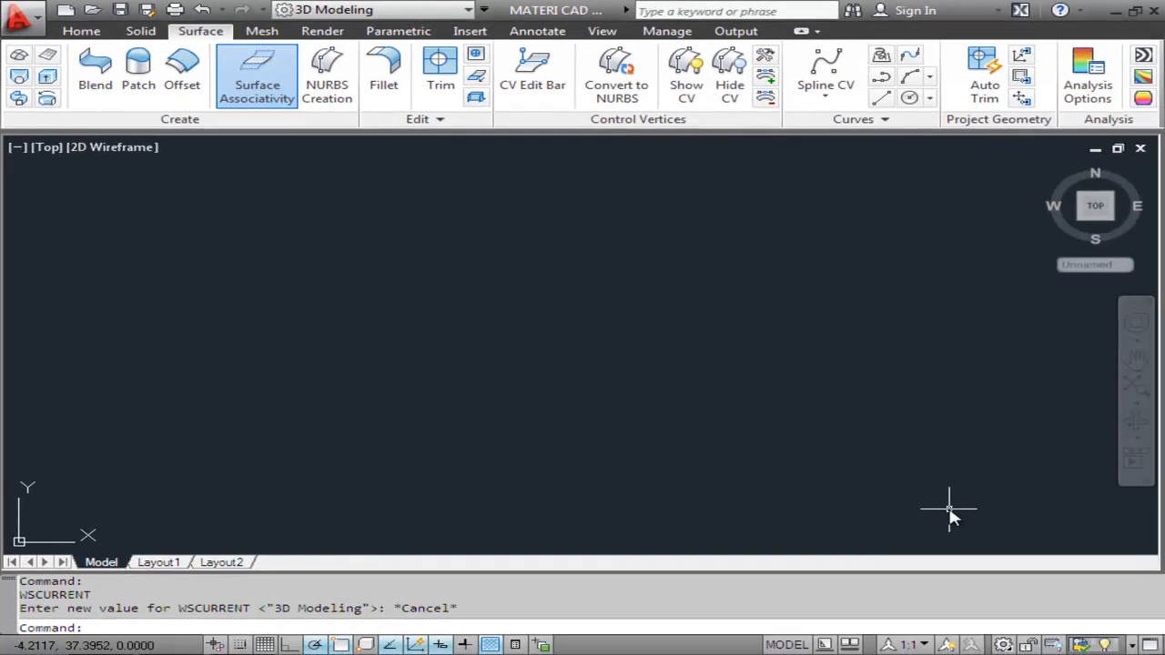
pyautogui.click(1003, 646)
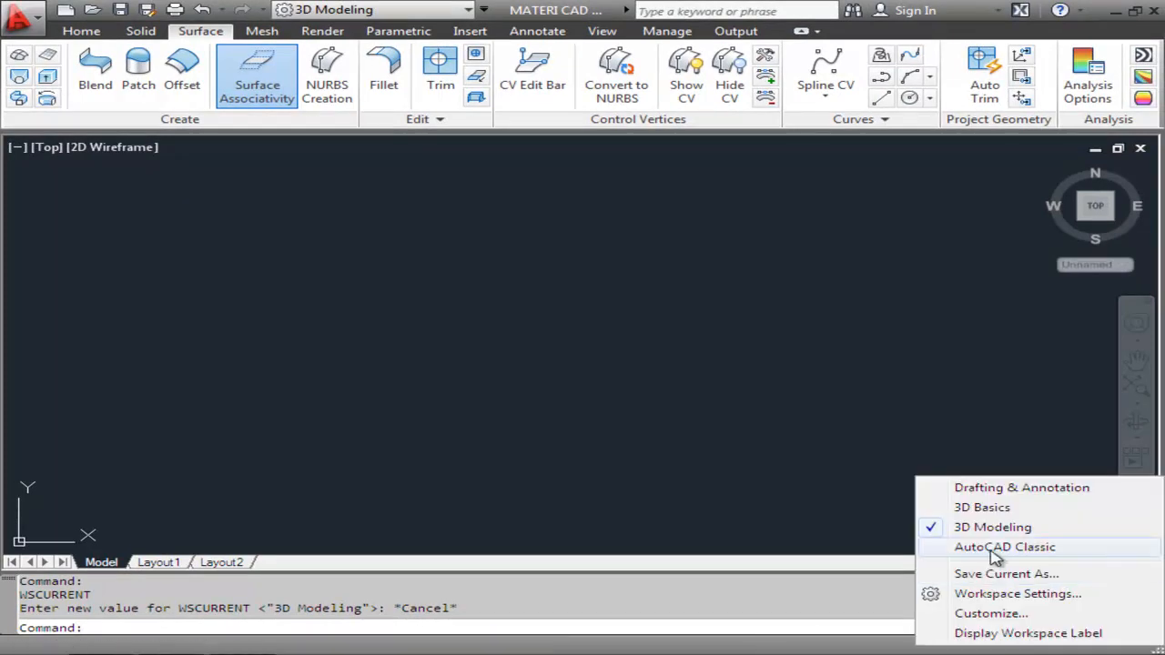
pyautogui.click(1001, 547)
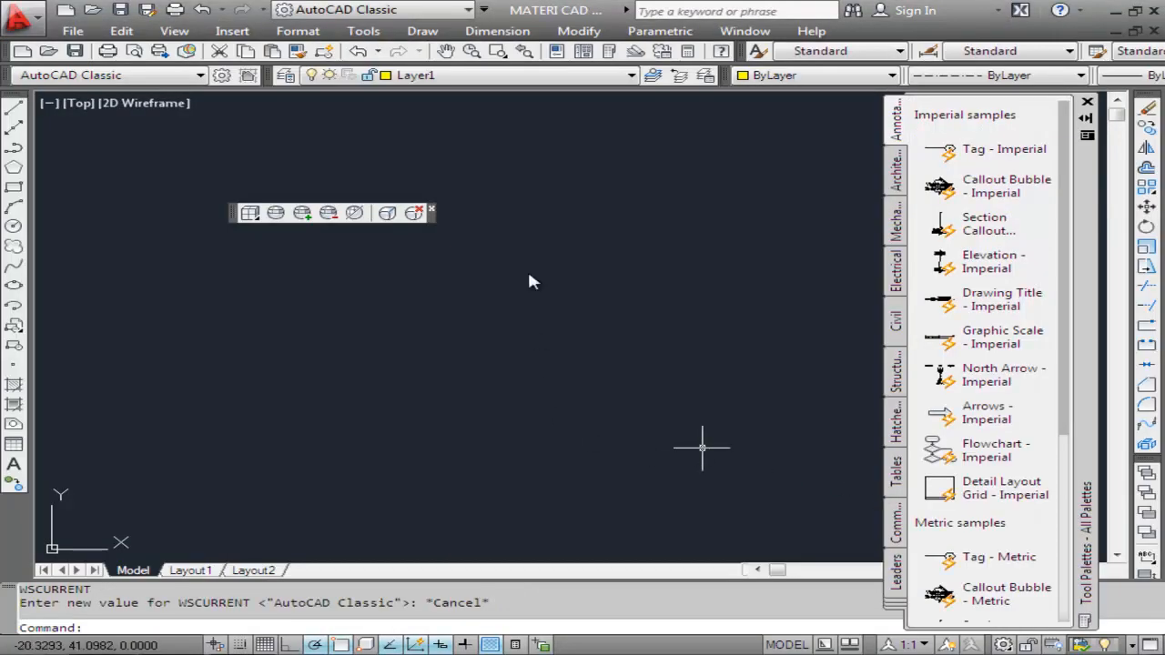
# Look through the available 3D modeling commands, including the surface creation tools.
pyautogui.click(423, 31)
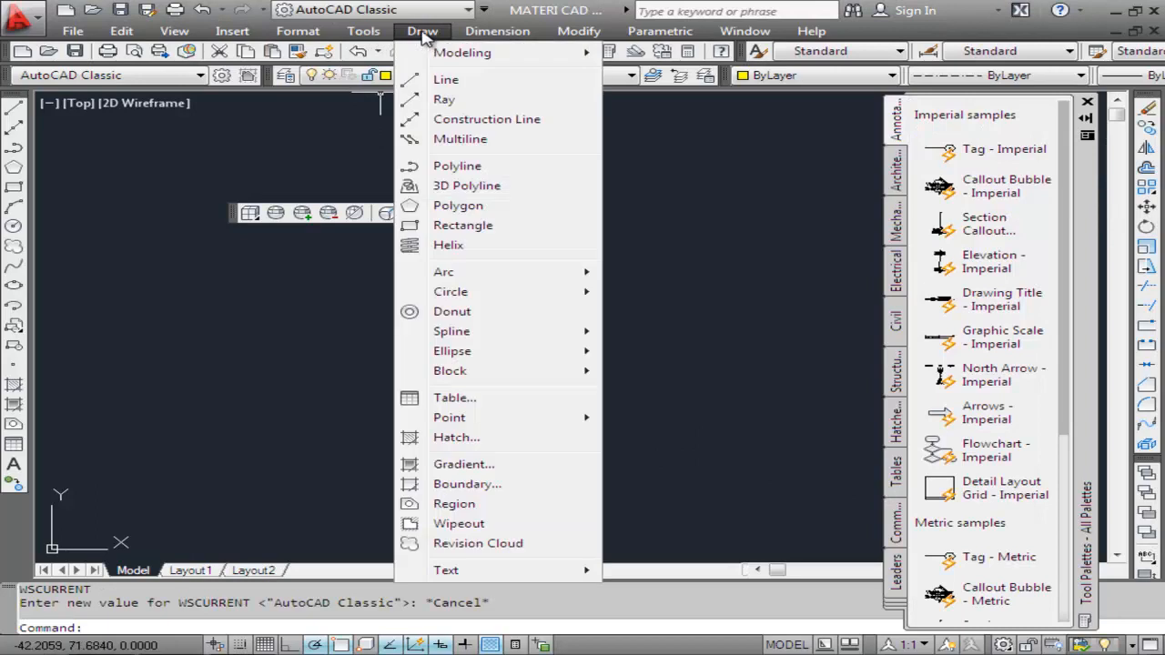
pyautogui.moveTo(455, 53)
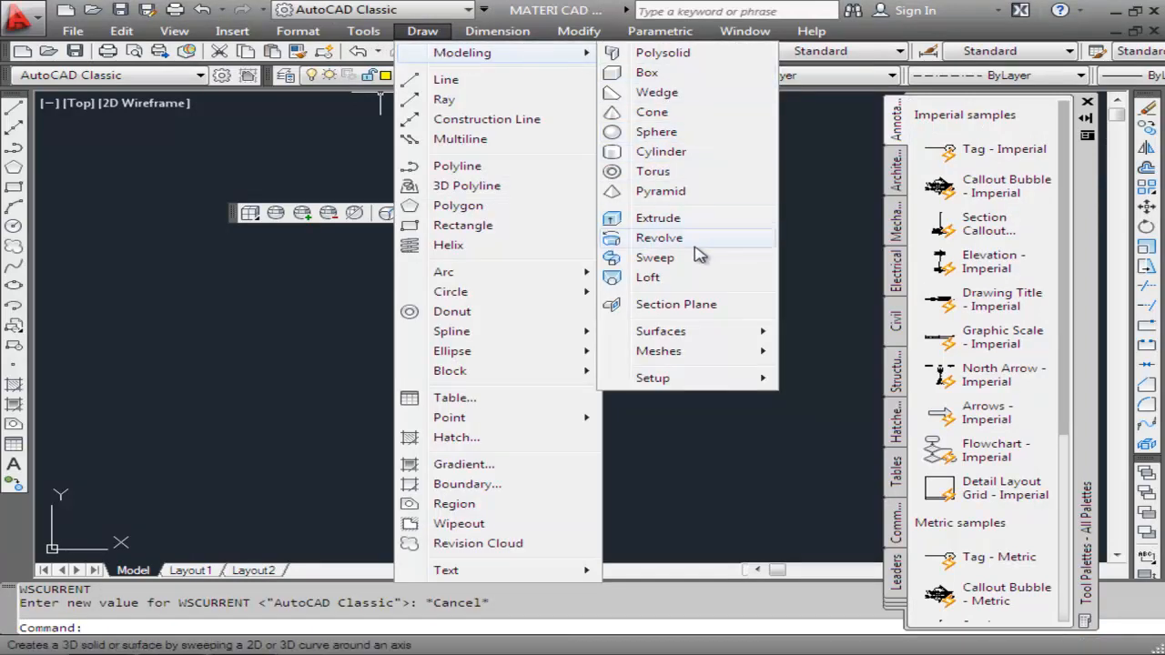
pyautogui.moveTo(700, 339)
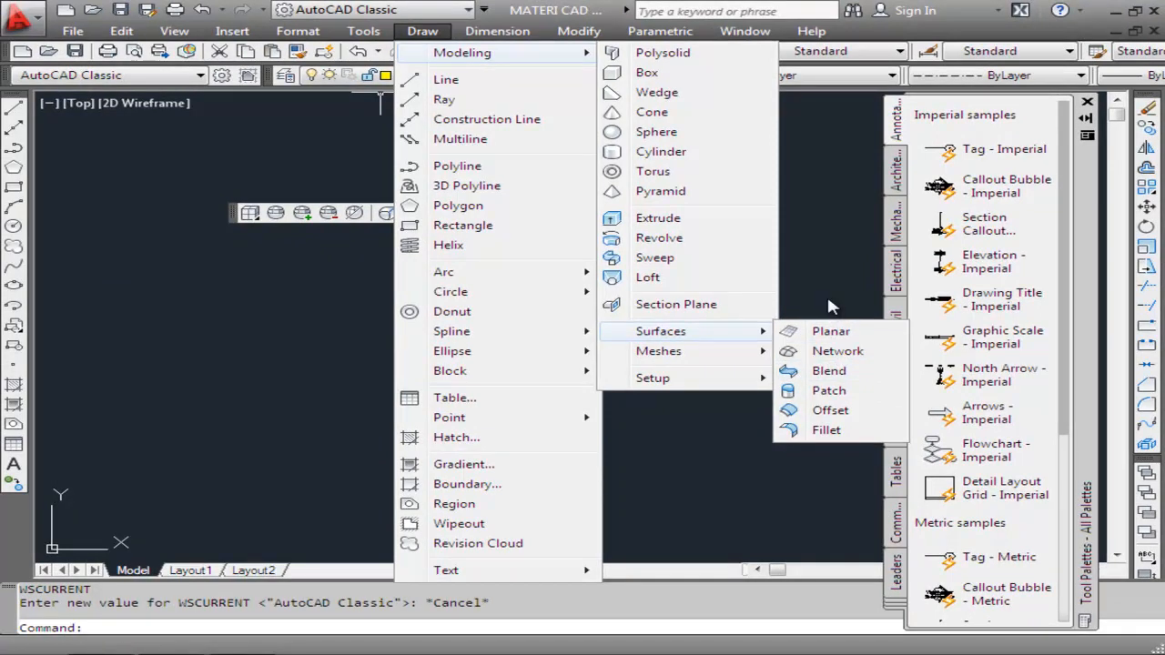
pyautogui.click(824, 264)
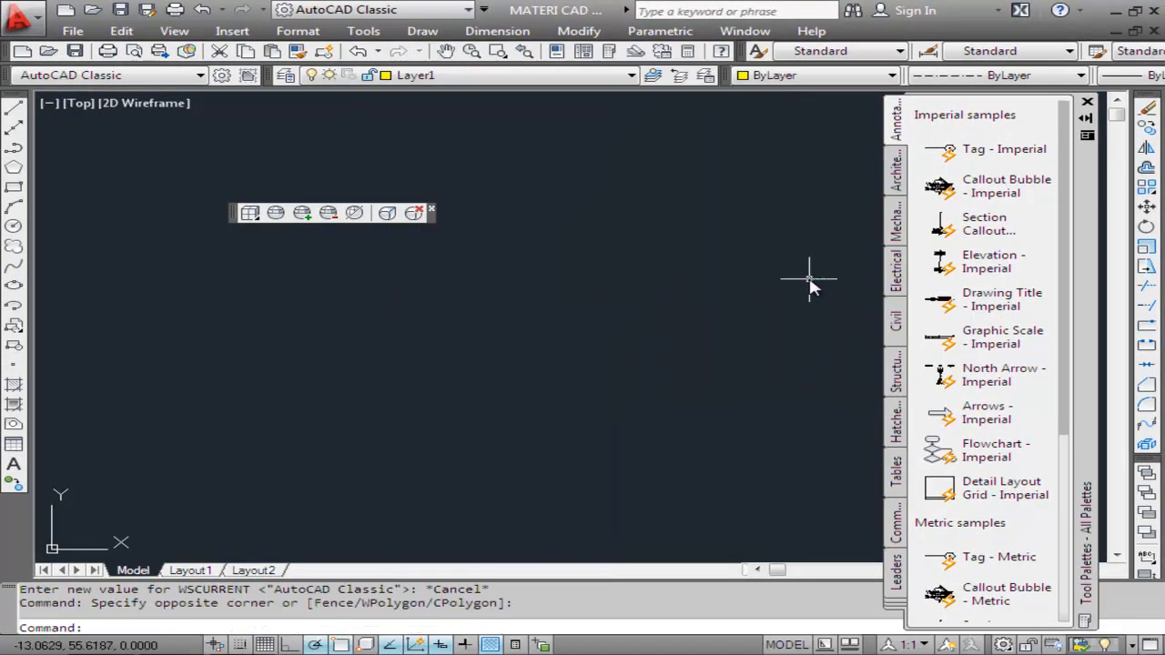
# Close the Tool Palettes and the floating mesh toolbar, and return to the 3D Modeling workspace.
pyautogui.click(1087, 102)
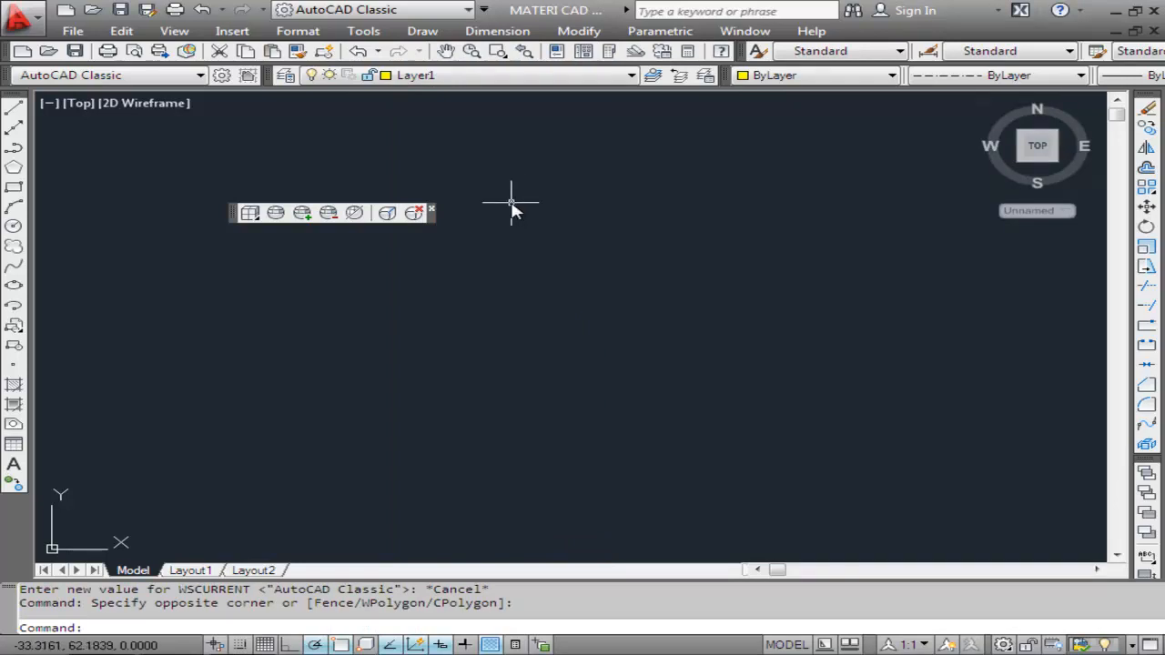
pyautogui.click(432, 209)
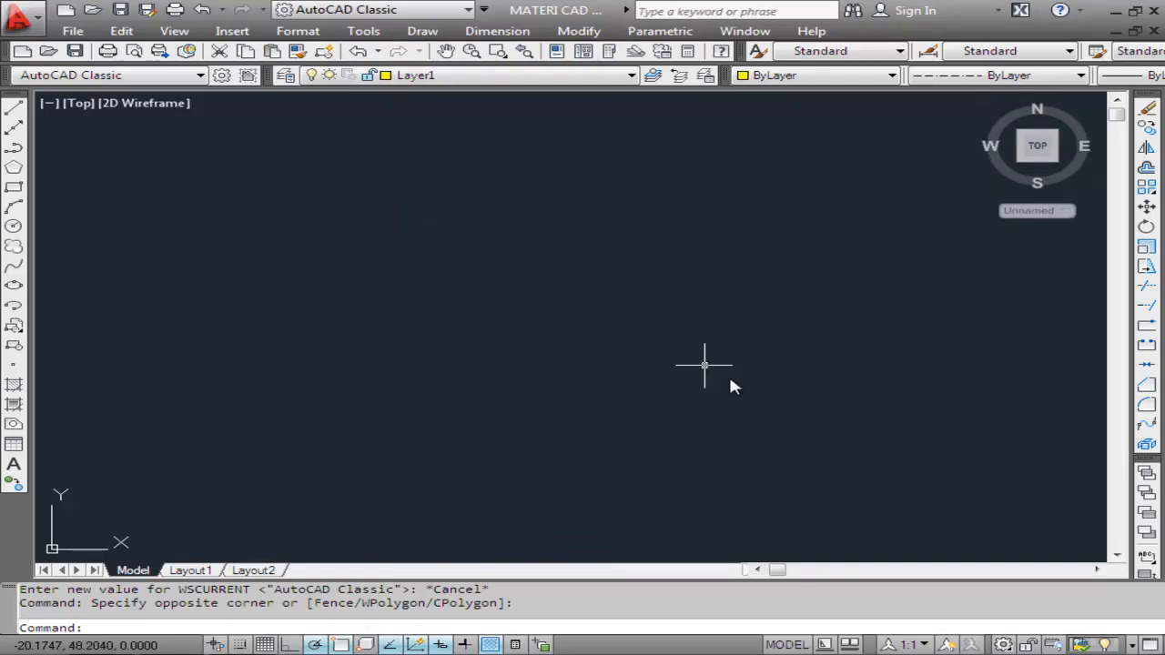
pyautogui.click(1004, 644)
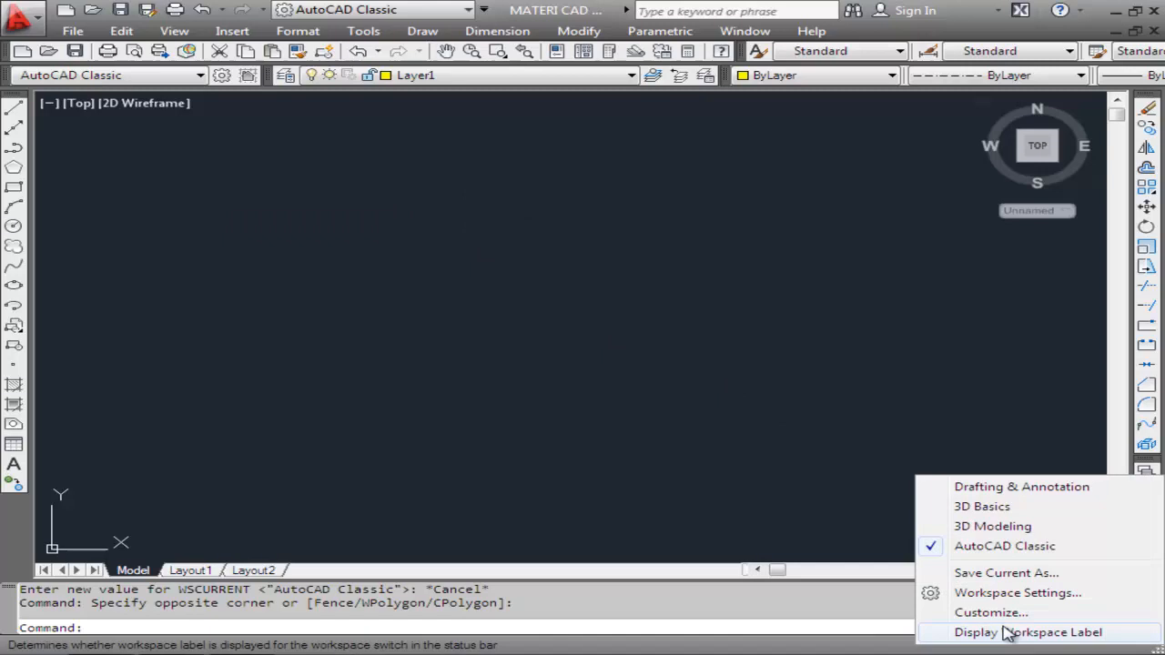
pyautogui.click(1015, 526)
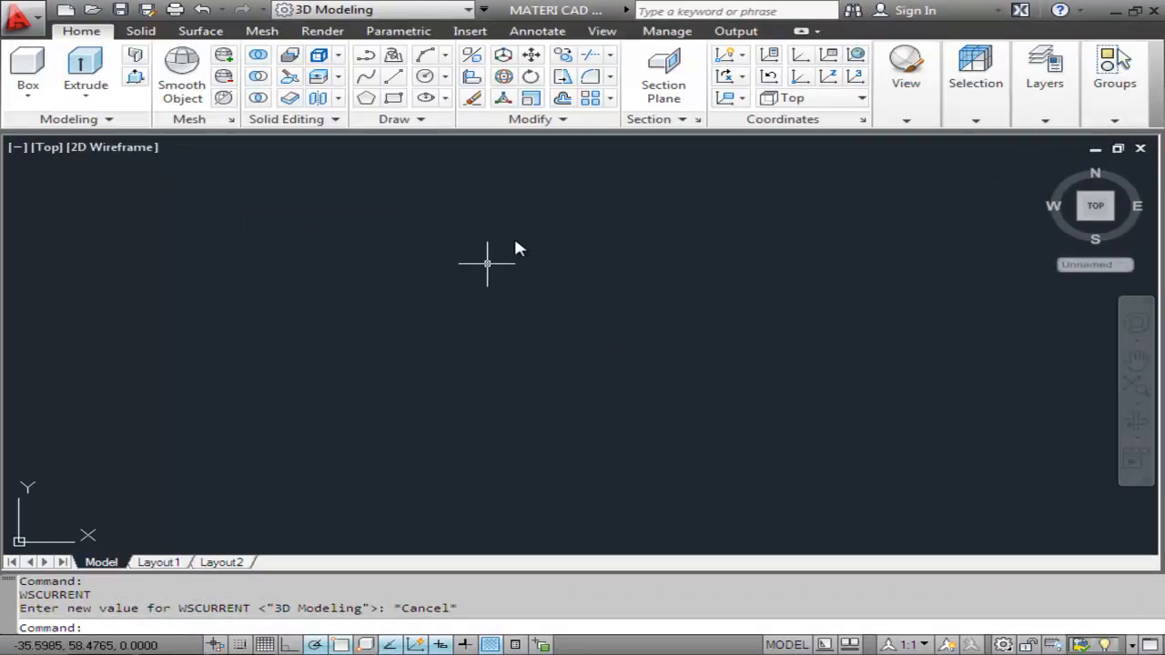
# Set the empty drawing's viewport to the SW Isometric view.
pyautogui.click(605, 31)
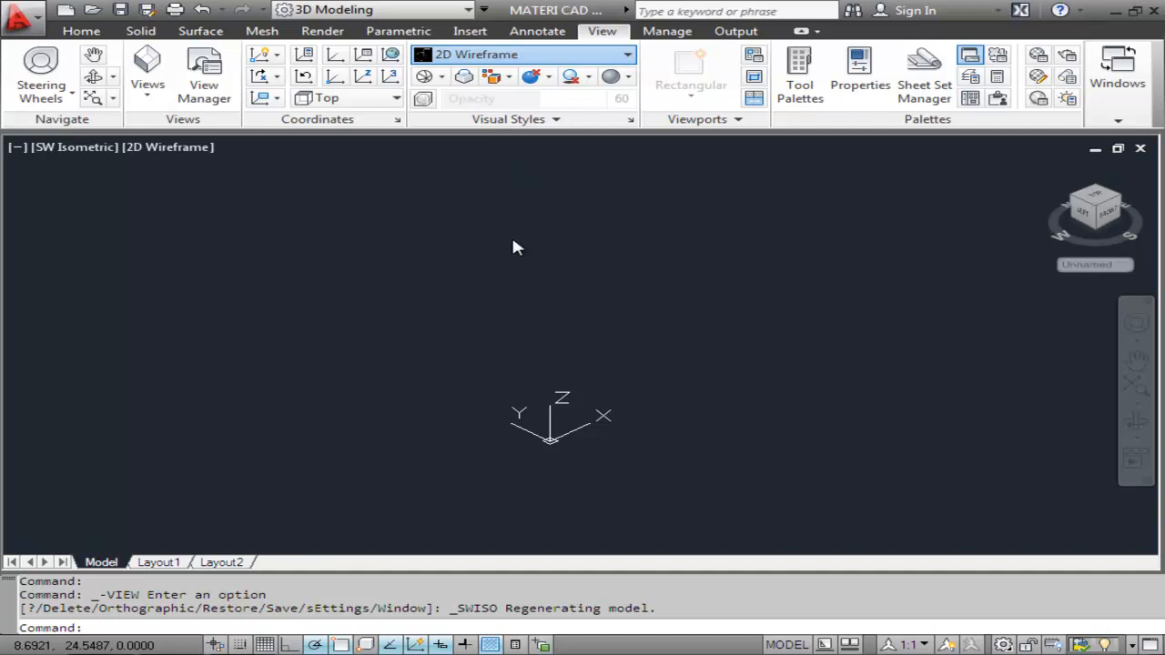
pyautogui.click(731, 286)
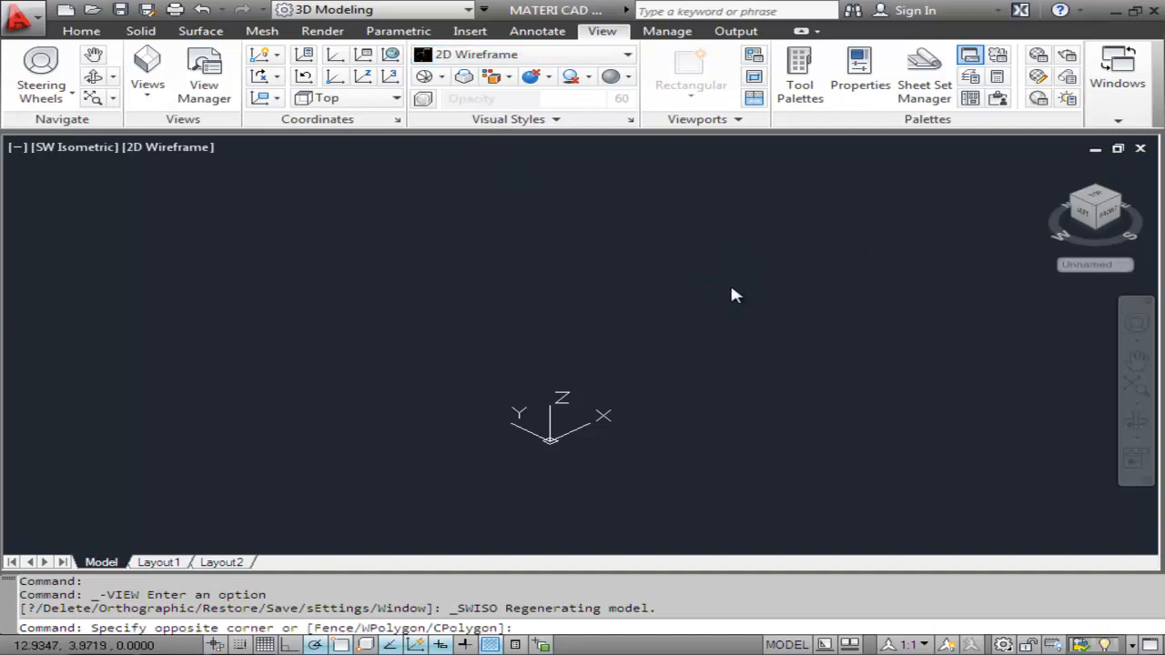
pyautogui.click(628, 287)
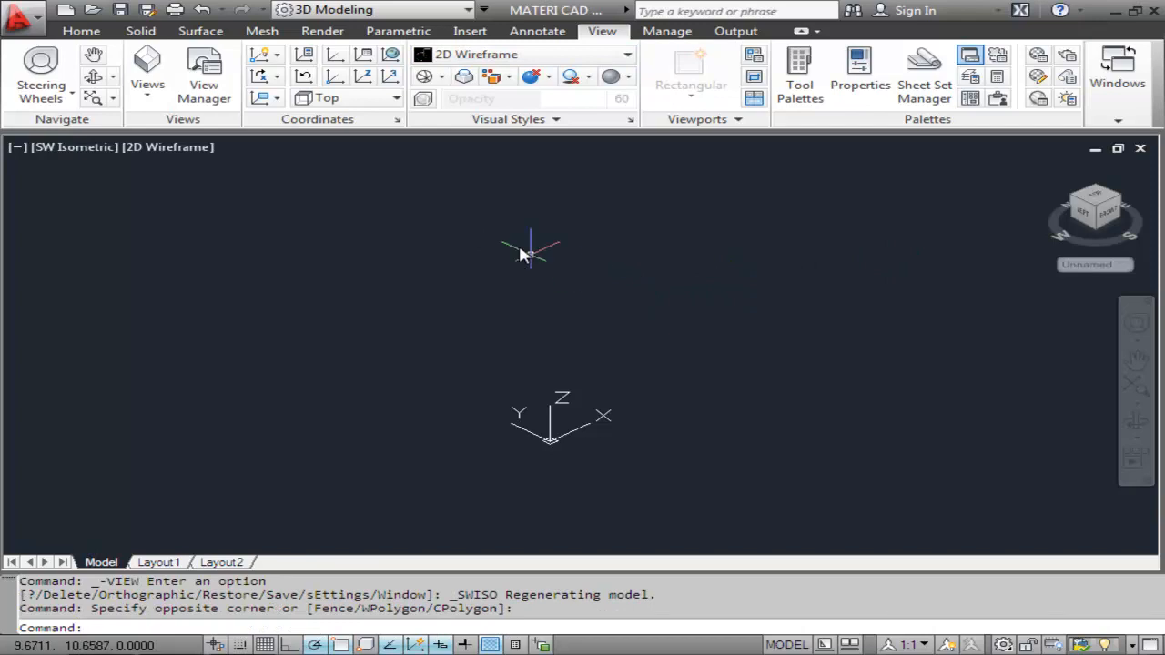
# Place a point object near the UCS icon at about X 6.96, Y 3.59.
pyautogui.click(202, 33)
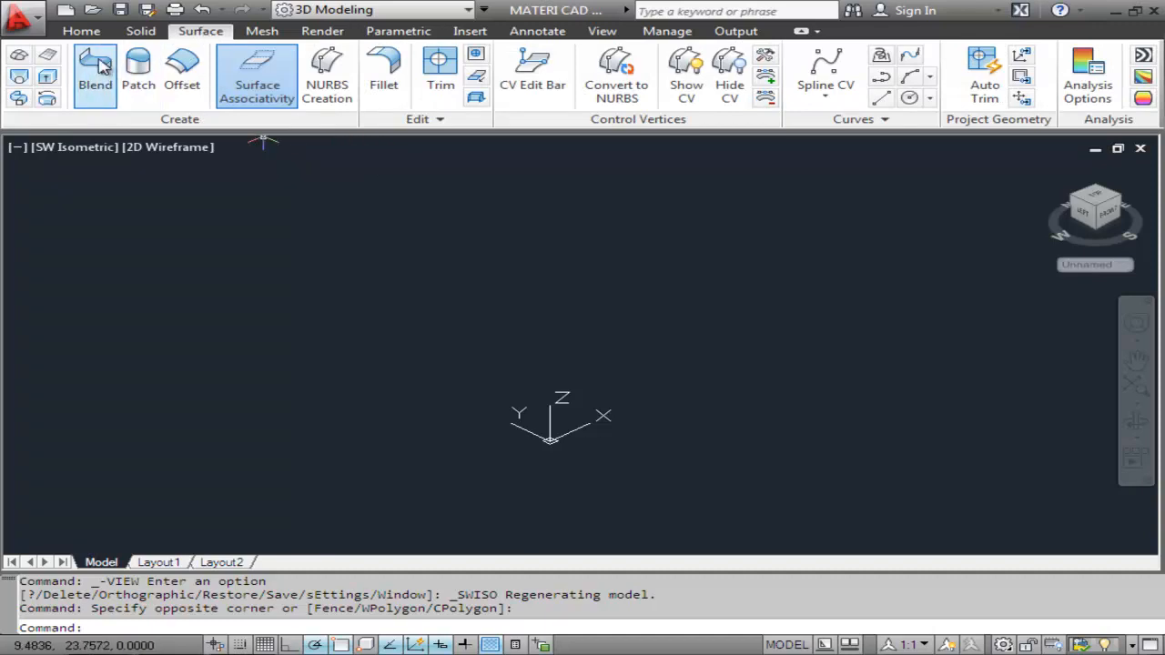
pyautogui.click(82, 32)
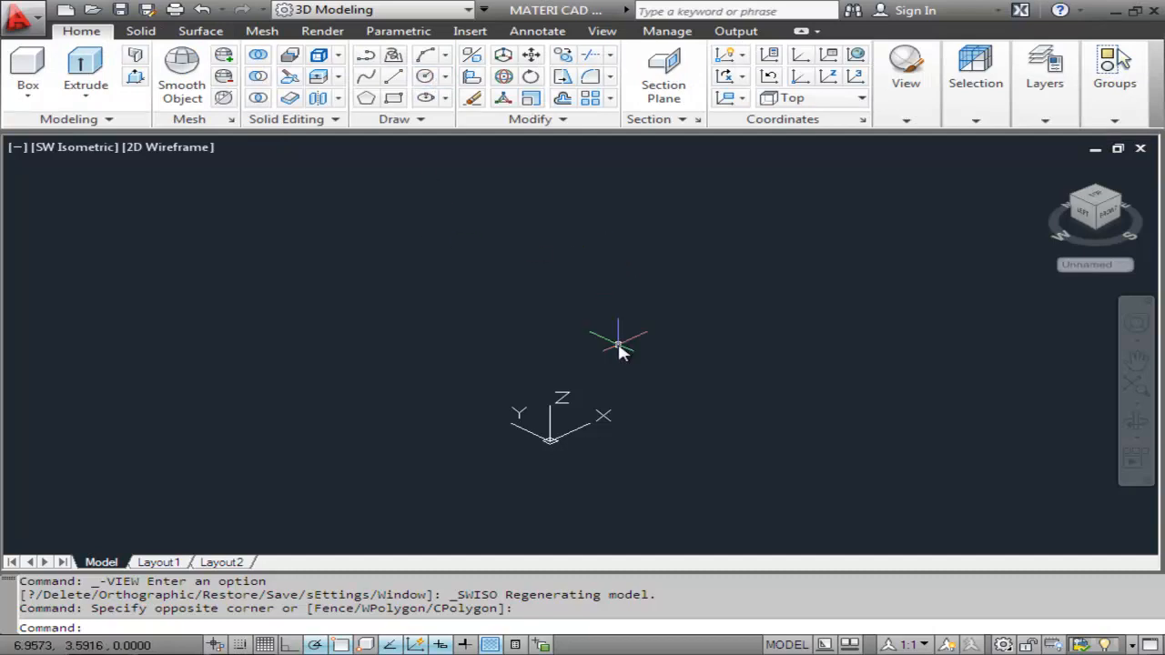
pyautogui.write('oin')
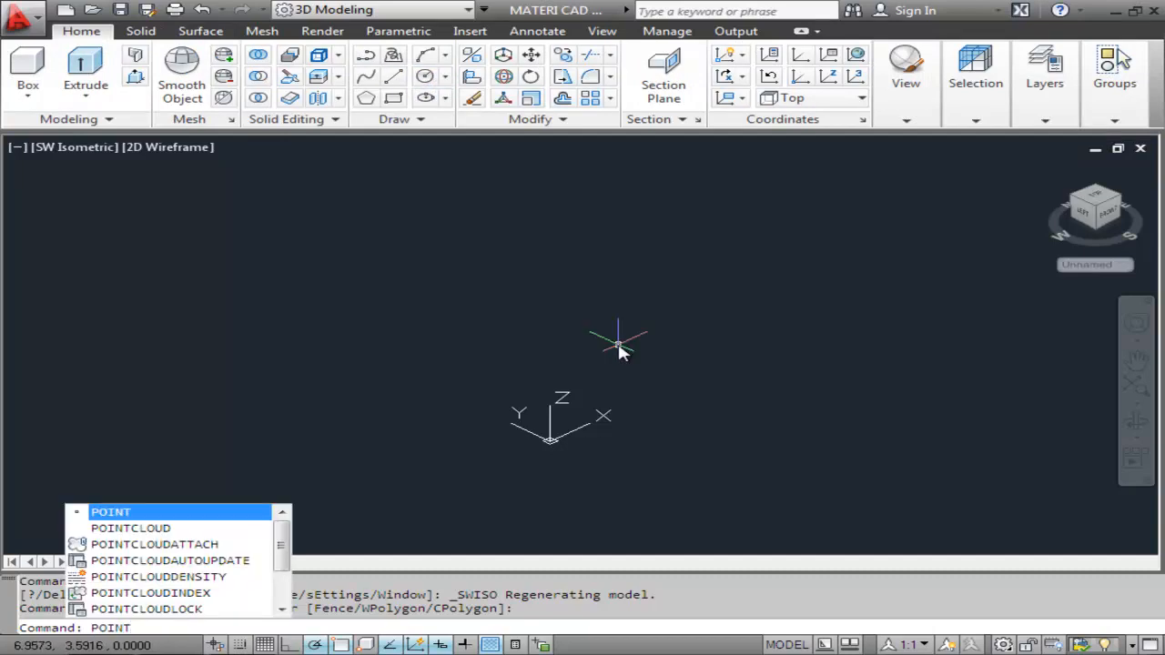
pyautogui.press('Return')
pyautogui.click(618, 345)
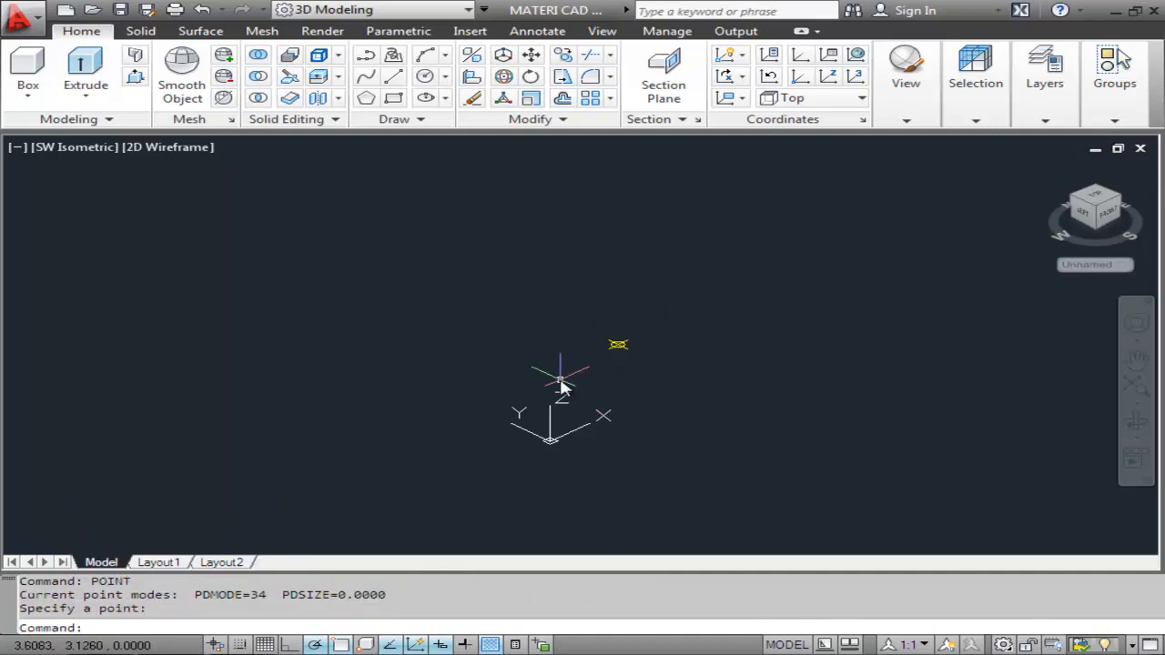
# Draw a center-radius circle of radius 10 centered on the point.
pyautogui.click(445, 76)
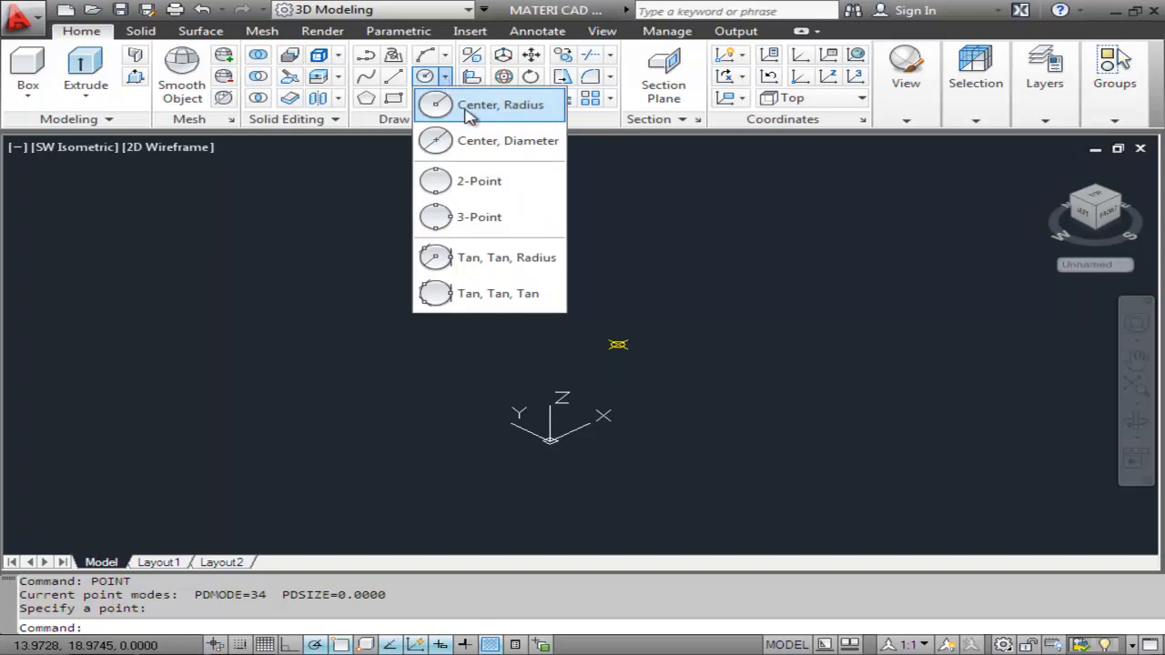
pyautogui.click(487, 106)
pyautogui.click(617, 344)
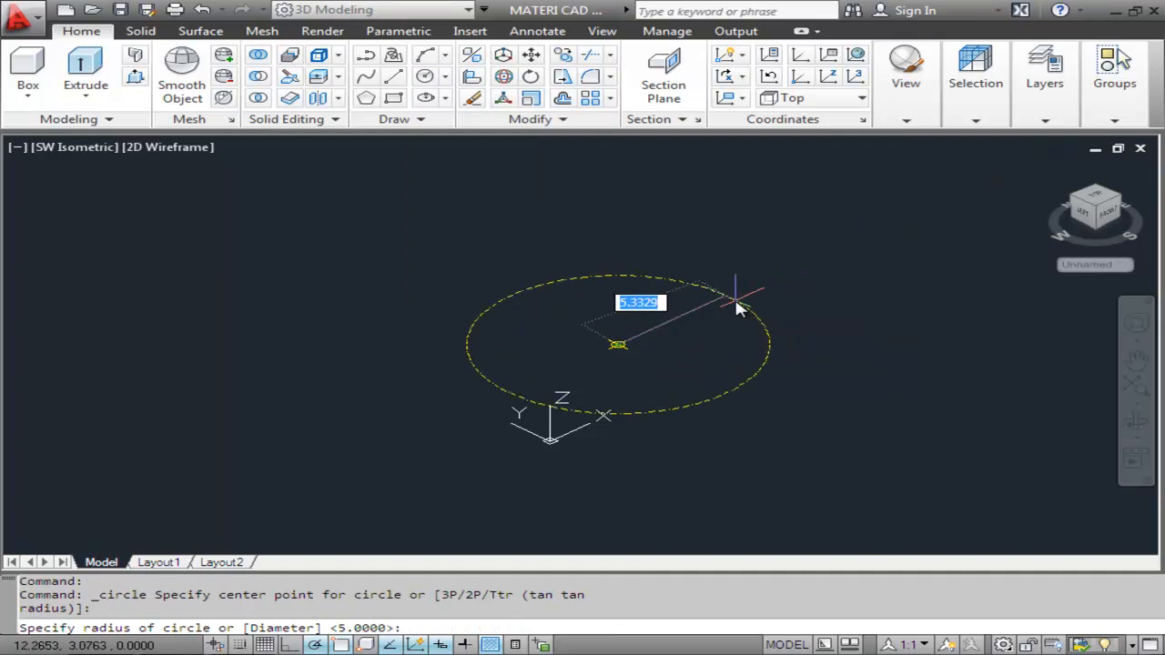
pyautogui.write('1')
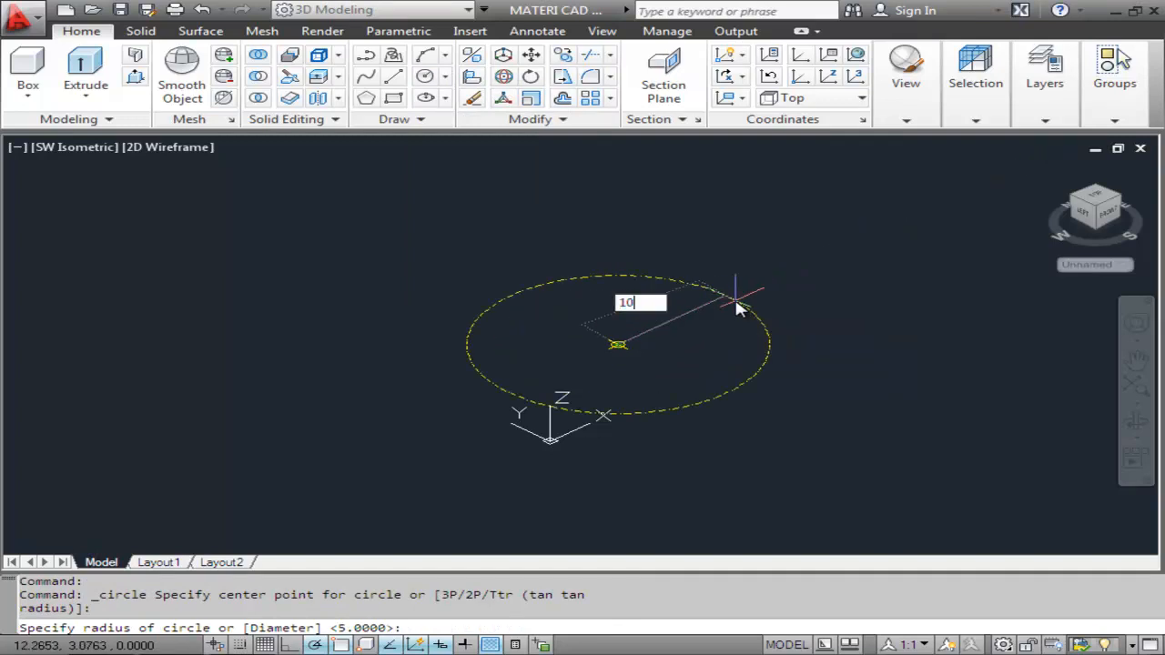
pyautogui.write('0')
pyautogui.press('Return')
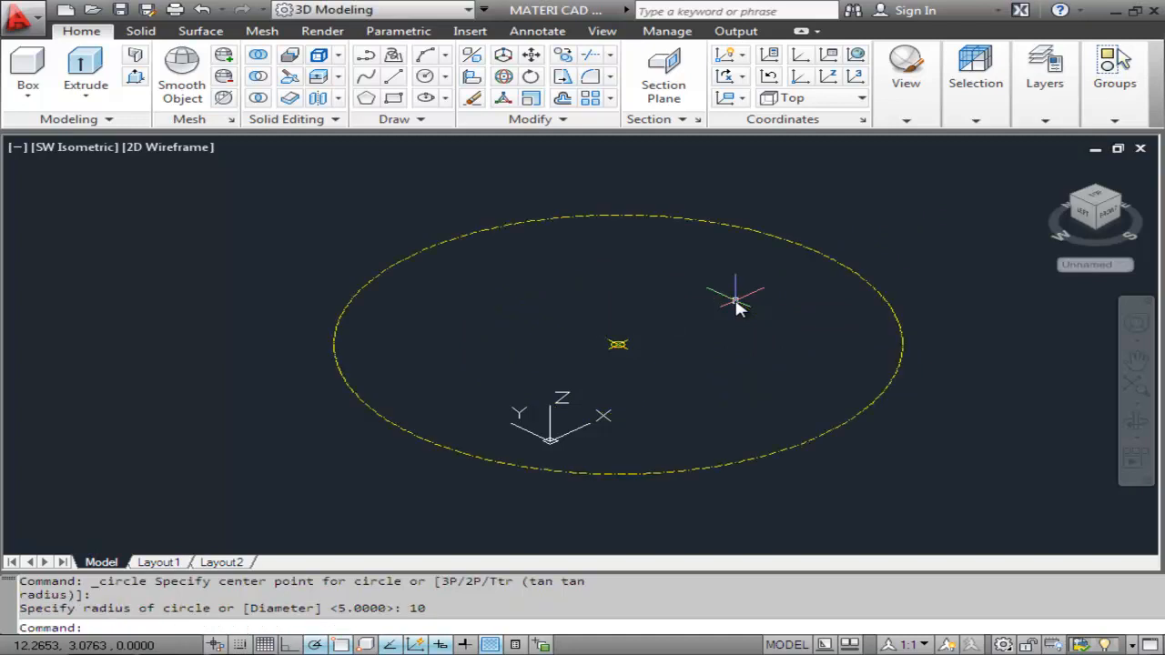
# Draw a concentric circle of radius 3 around the same center point.
pyautogui.click(445, 76)
pyautogui.click(473, 108)
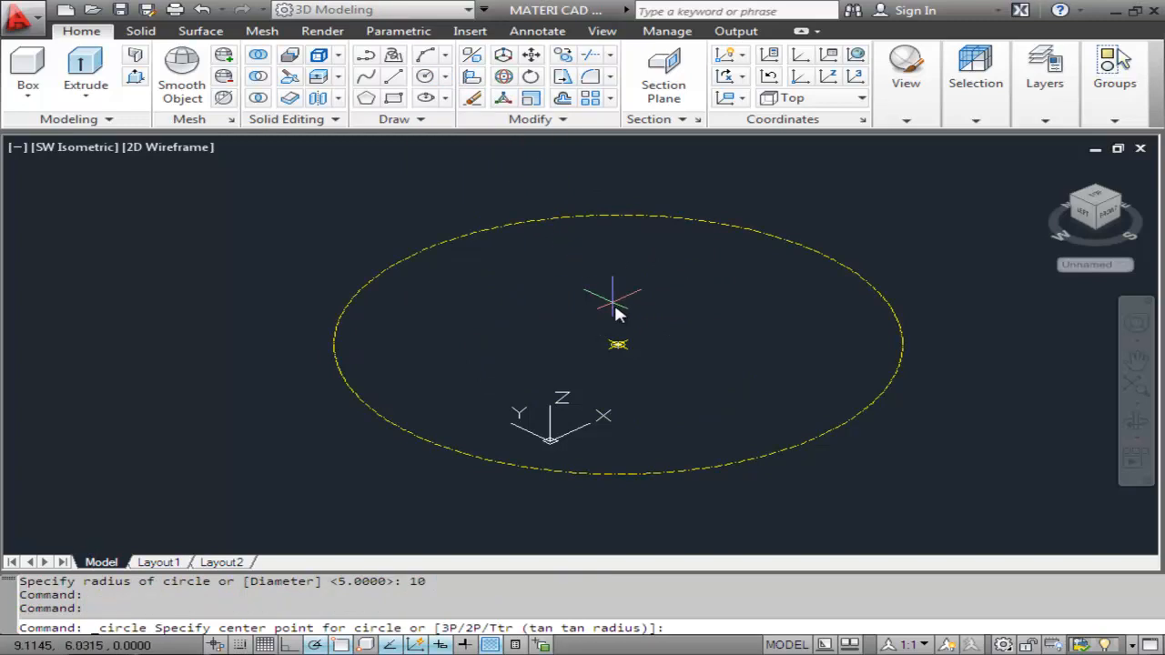
pyautogui.click(618, 344)
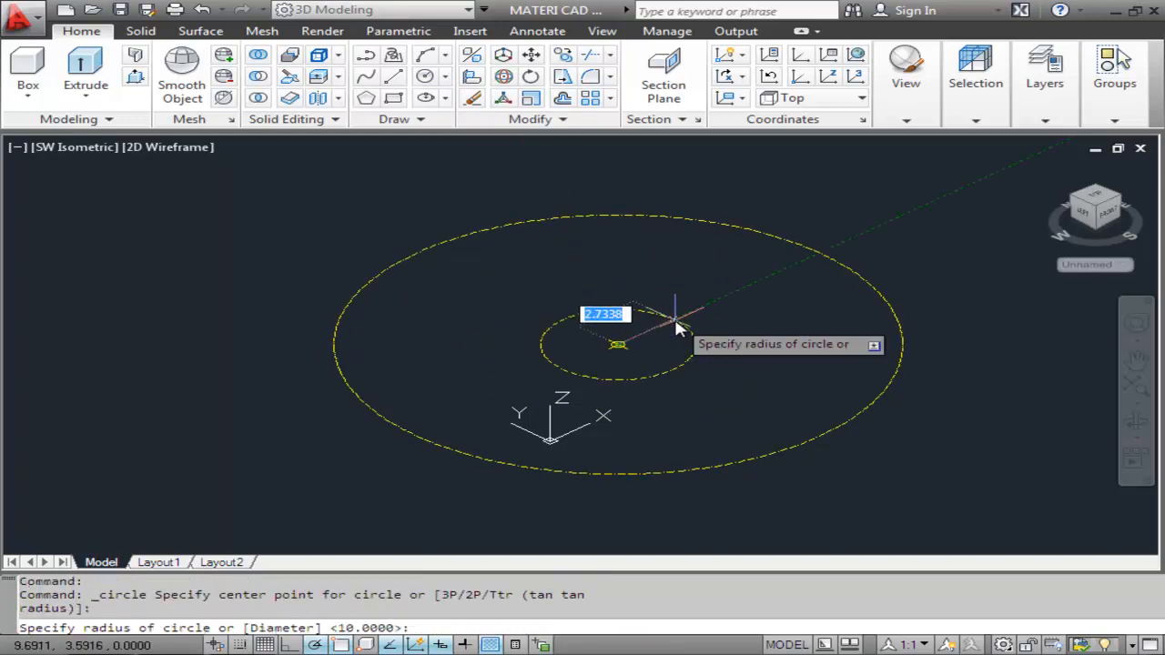
pyautogui.write('3')
pyautogui.press('Return')
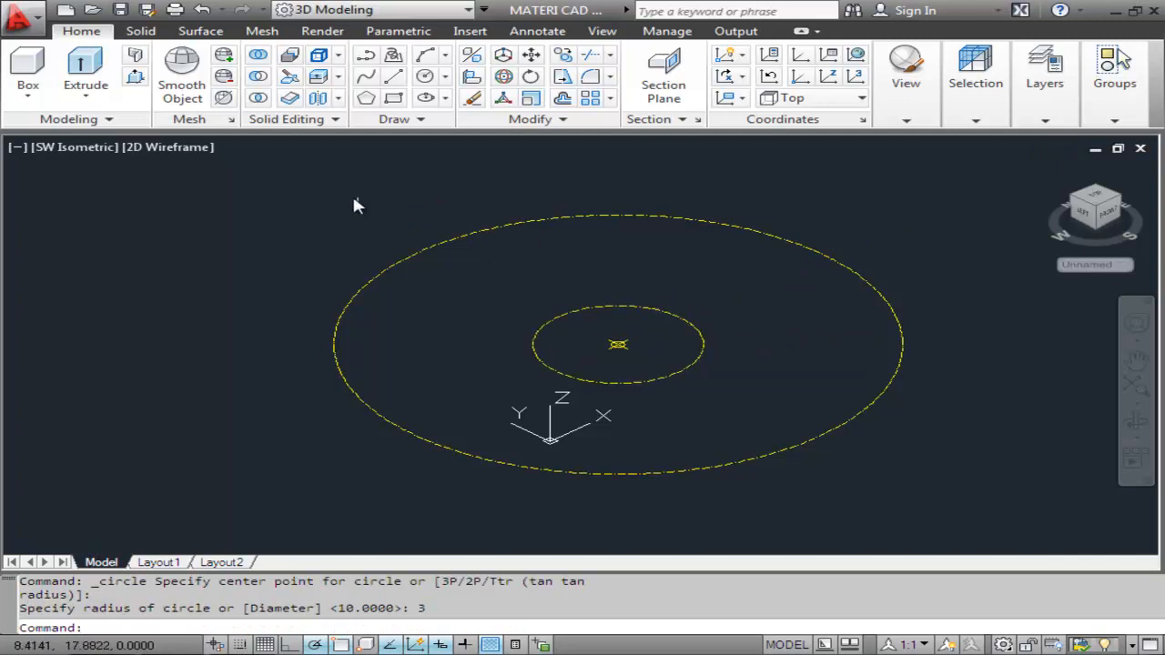
# Extrude the outer circle downward by 30 as a surface.
pyautogui.click(211, 33)
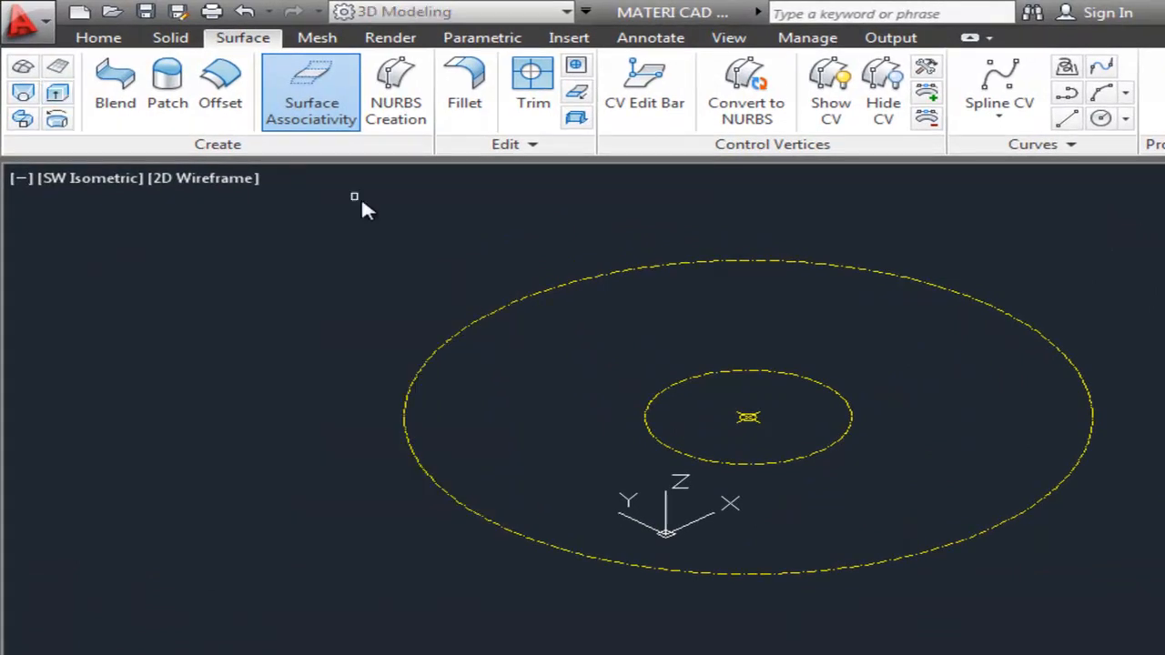
pyautogui.click(737, 575)
pyautogui.press('Return')
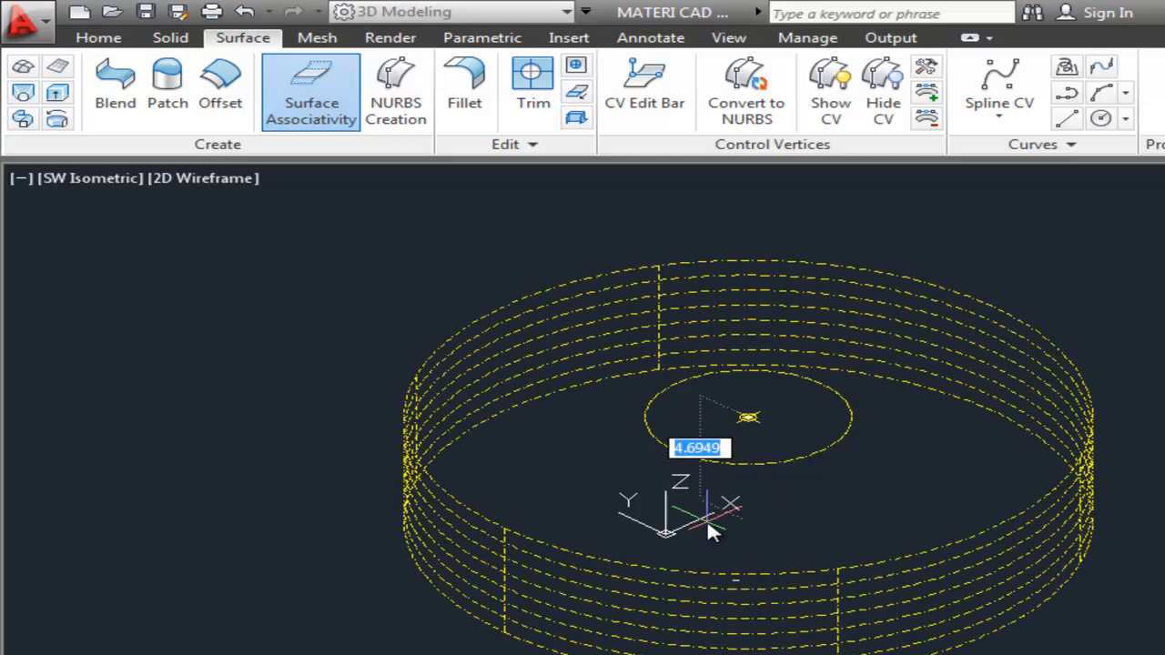
pyautogui.write('30')
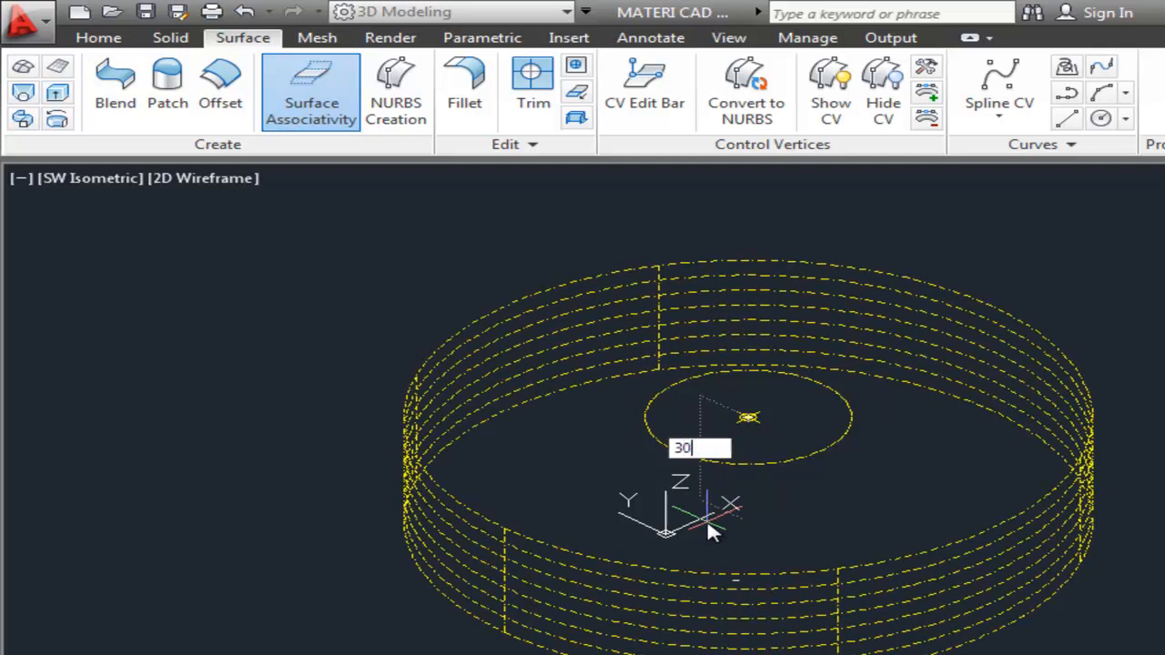
pyautogui.press('Return')
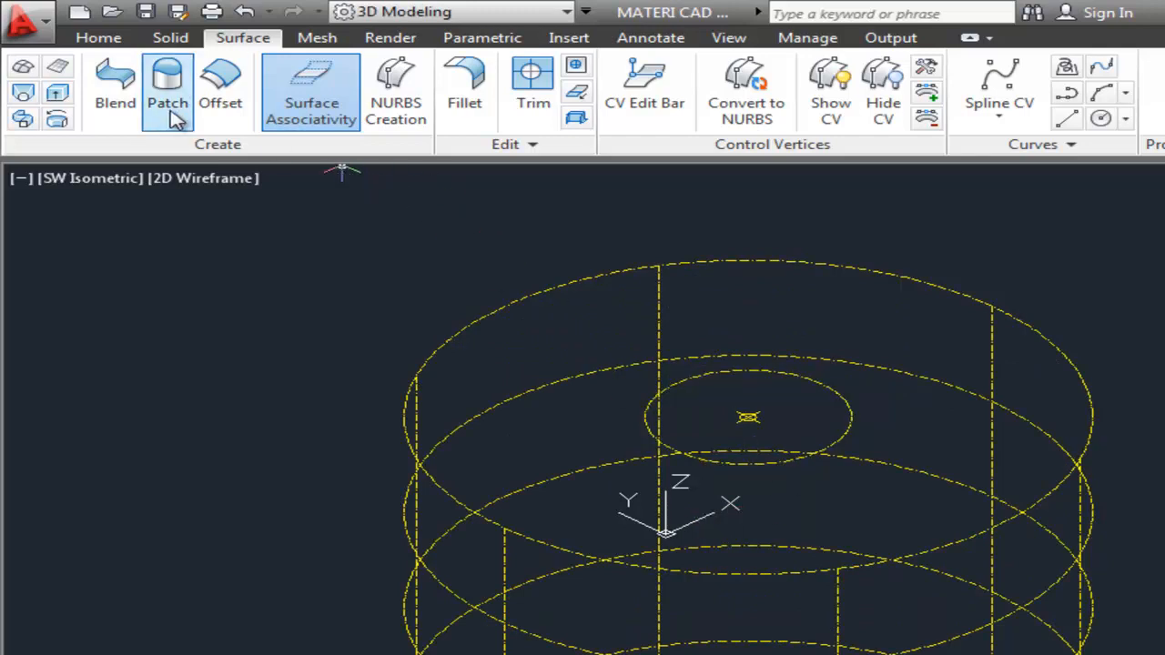
# Extrude the inner circle downward by 30 as a surface.
pyautogui.click(707, 370)
pyautogui.press('Return')
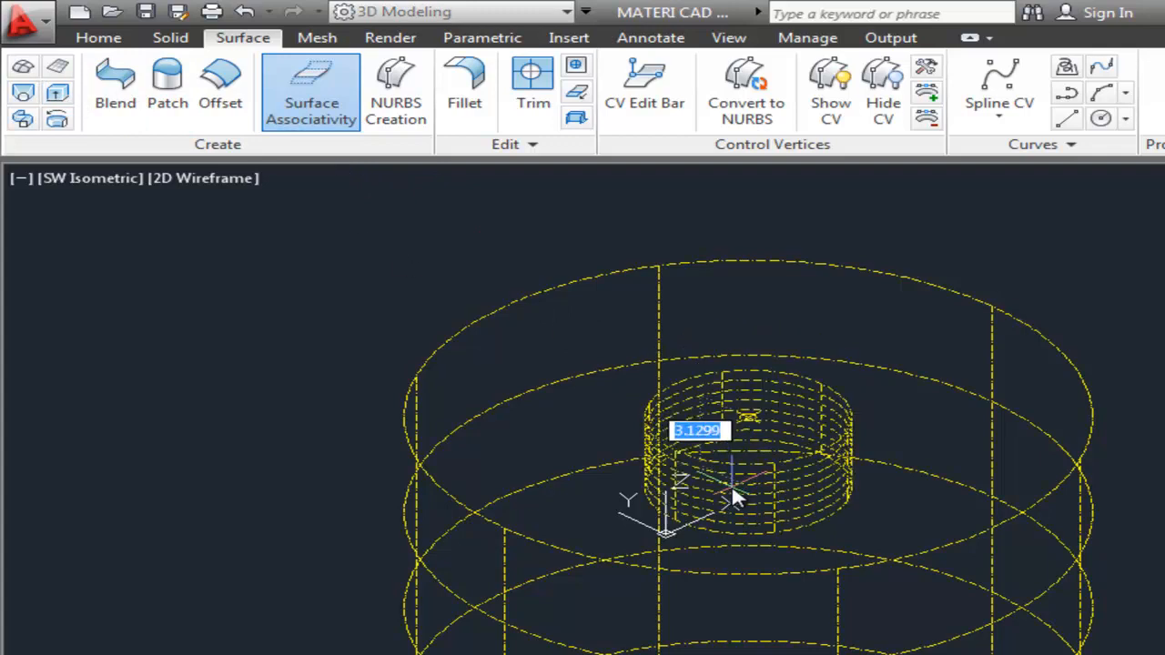
pyautogui.write('30')
pyautogui.press('Return')
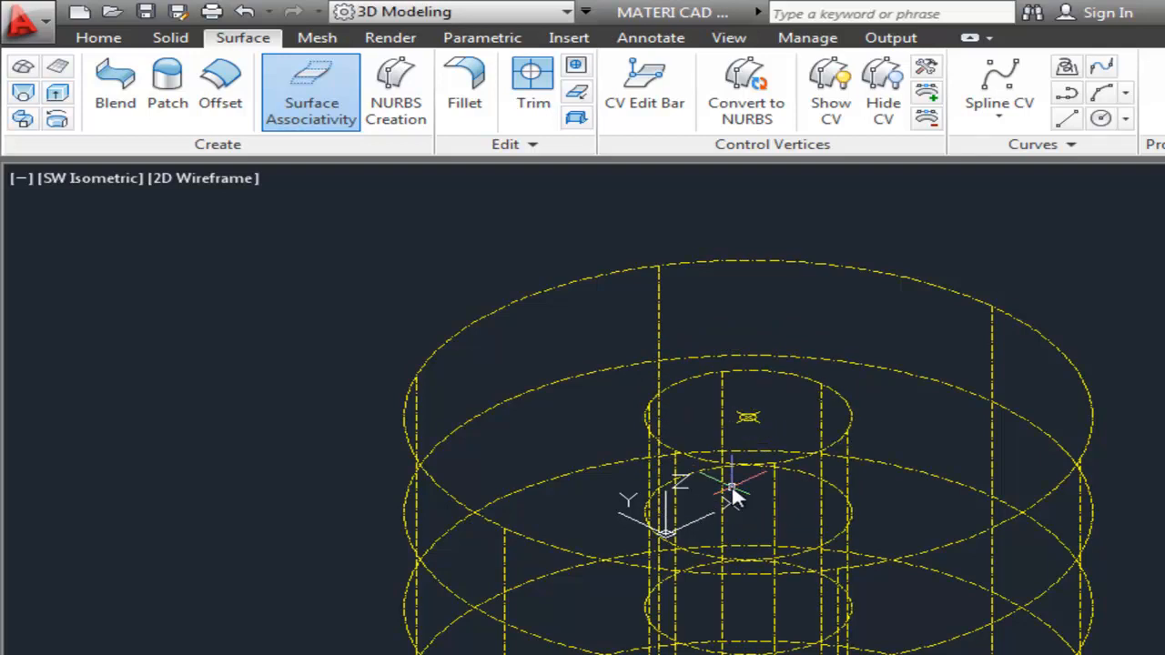
# Zoom to the drawing's extents to show both extruded cylinders in full.
pyautogui.click(729, 38)
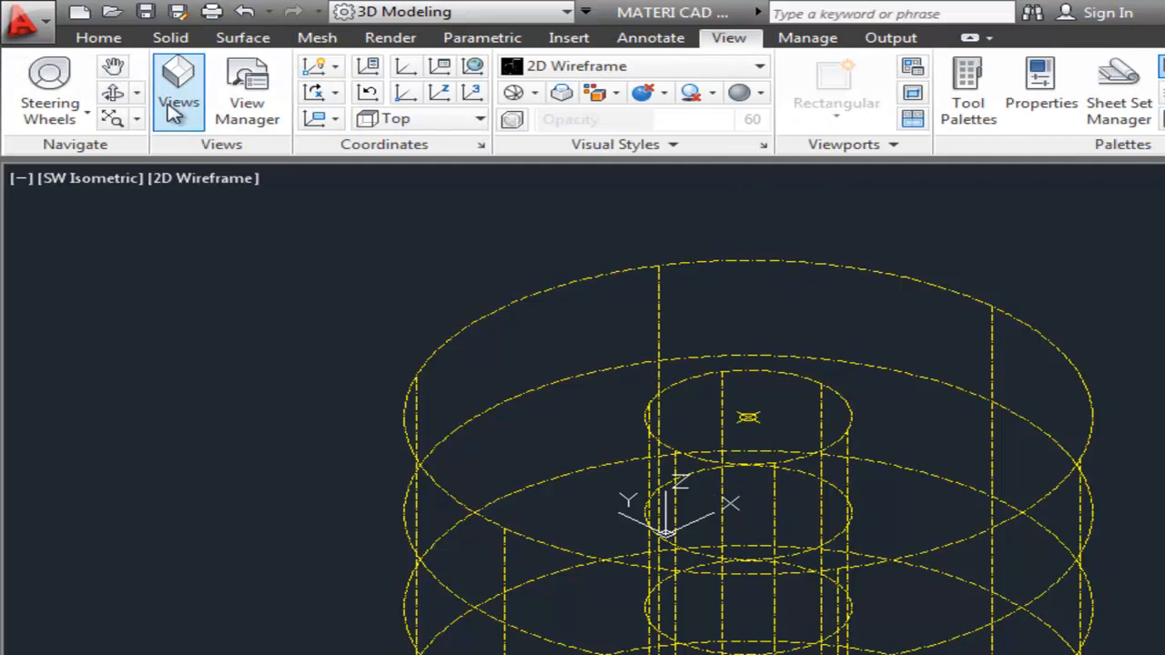
pyautogui.click(137, 119)
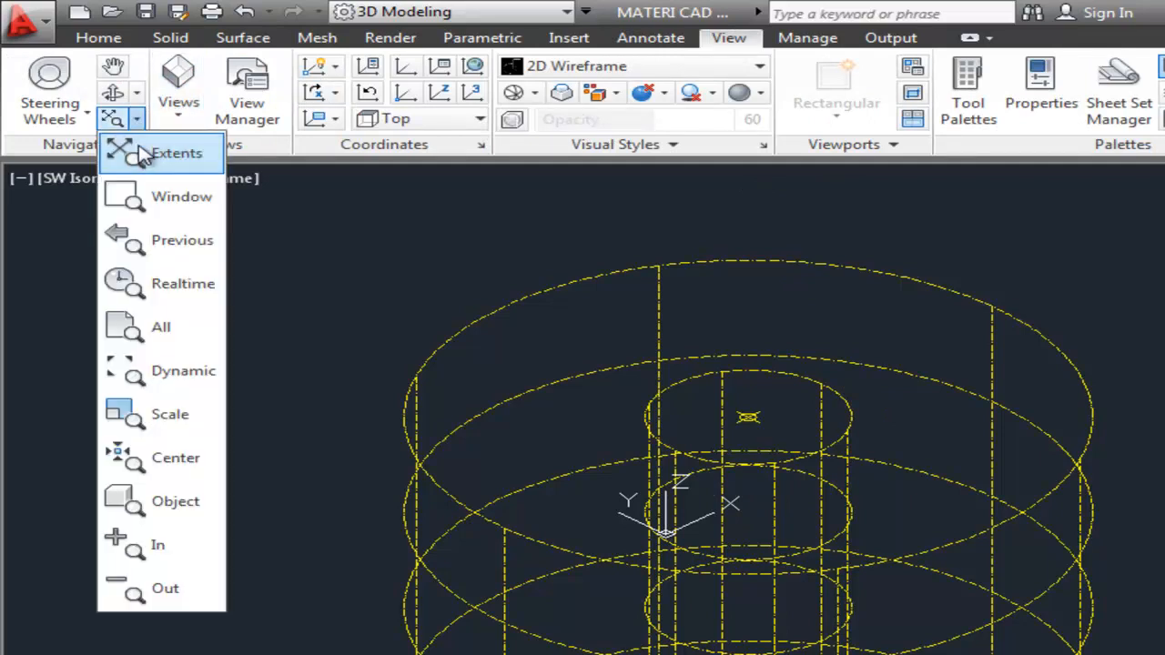
pyautogui.click(143, 153)
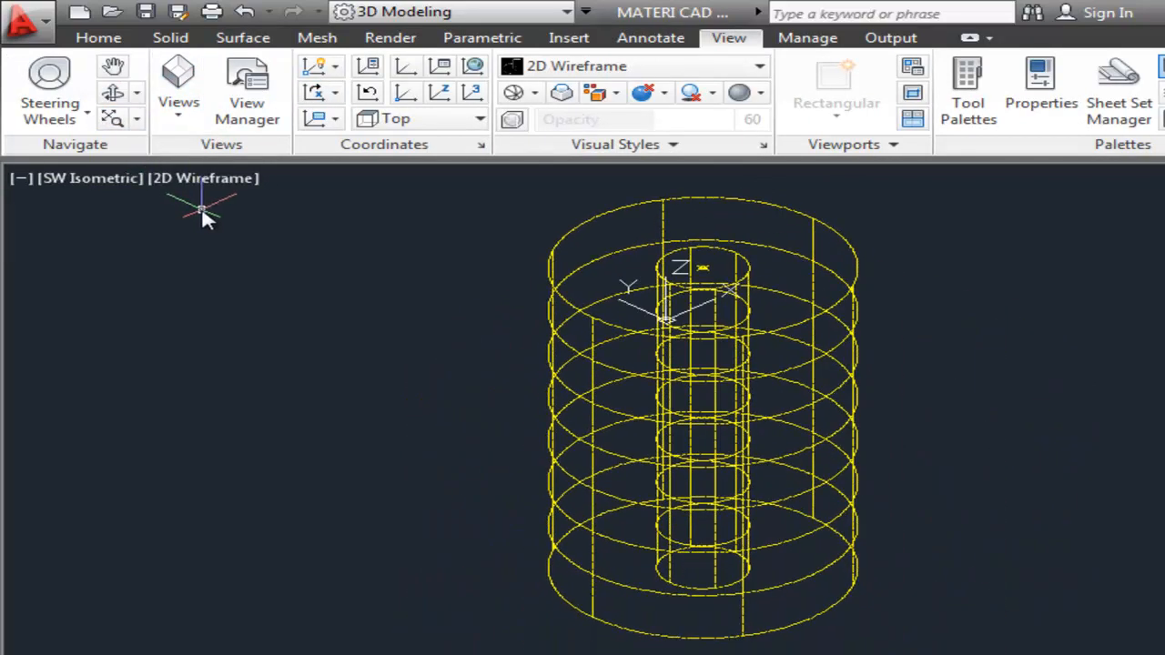
pyautogui.click(242, 38)
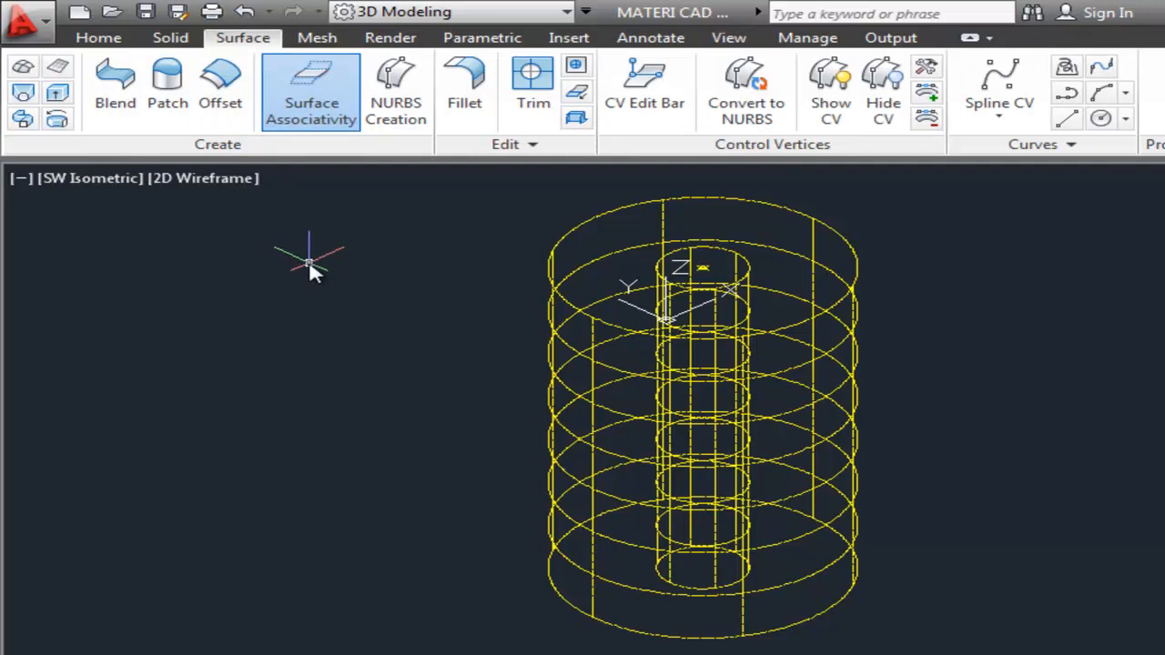
# Blend the bottom edges of the outer and inner cylinders with a flat ring-shaped surface.
pyautogui.click(126, 107)
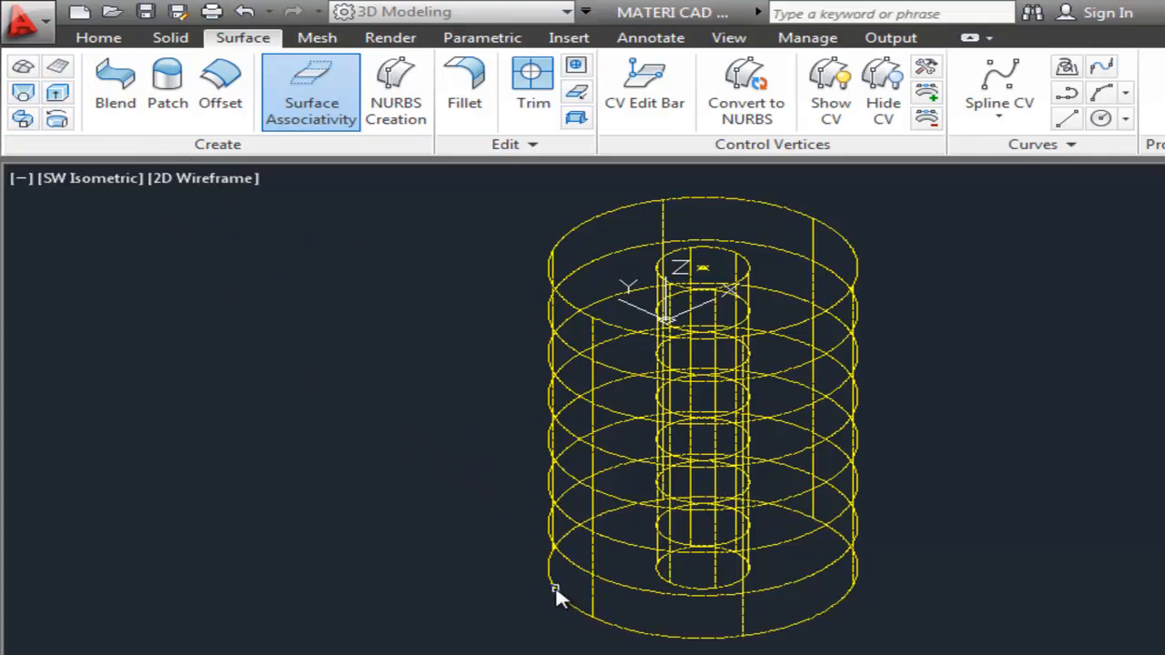
pyautogui.click(662, 587)
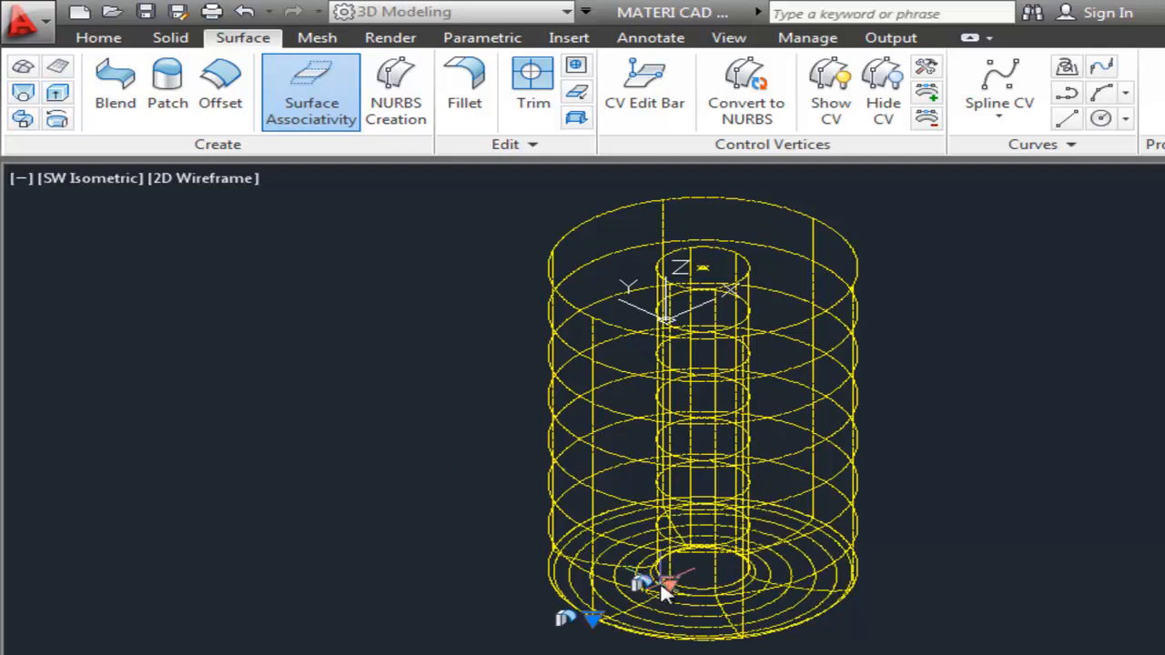
pyautogui.press('Escape')
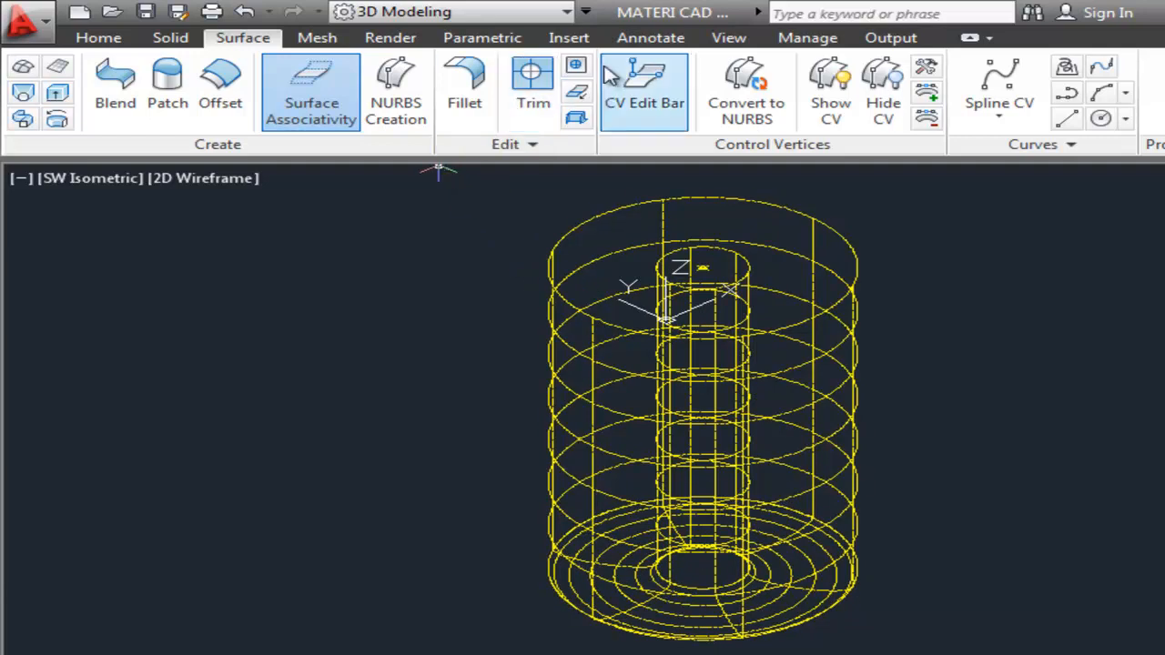
# Display the model in the Shaded visual style.
pyautogui.click(731, 40)
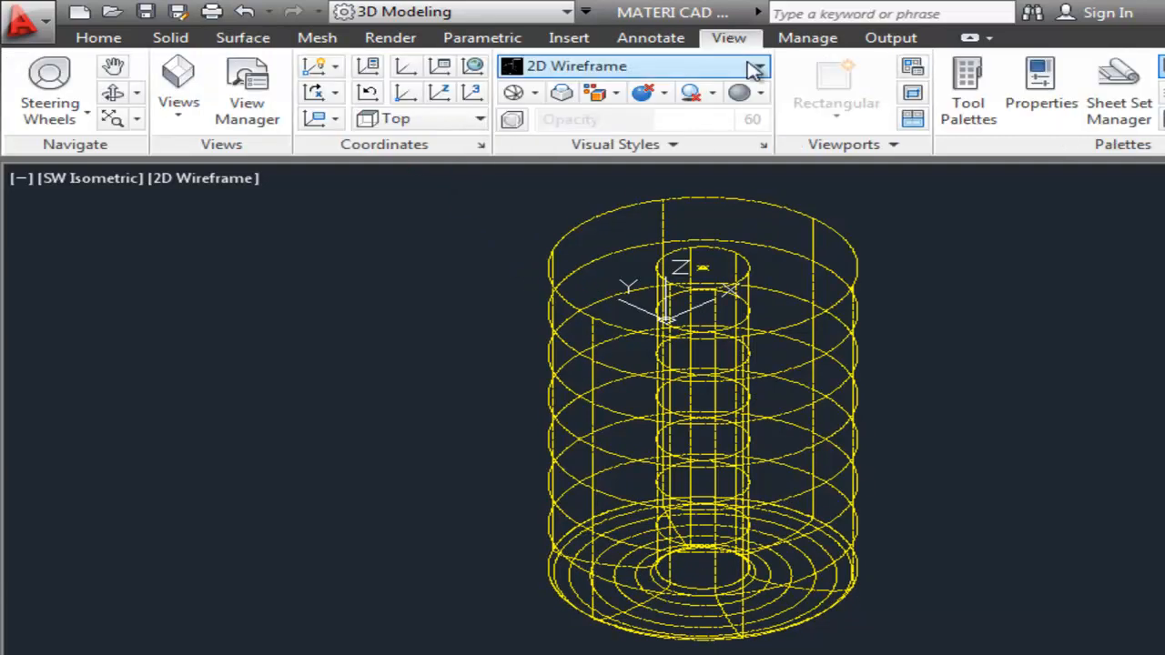
pyautogui.click(748, 64)
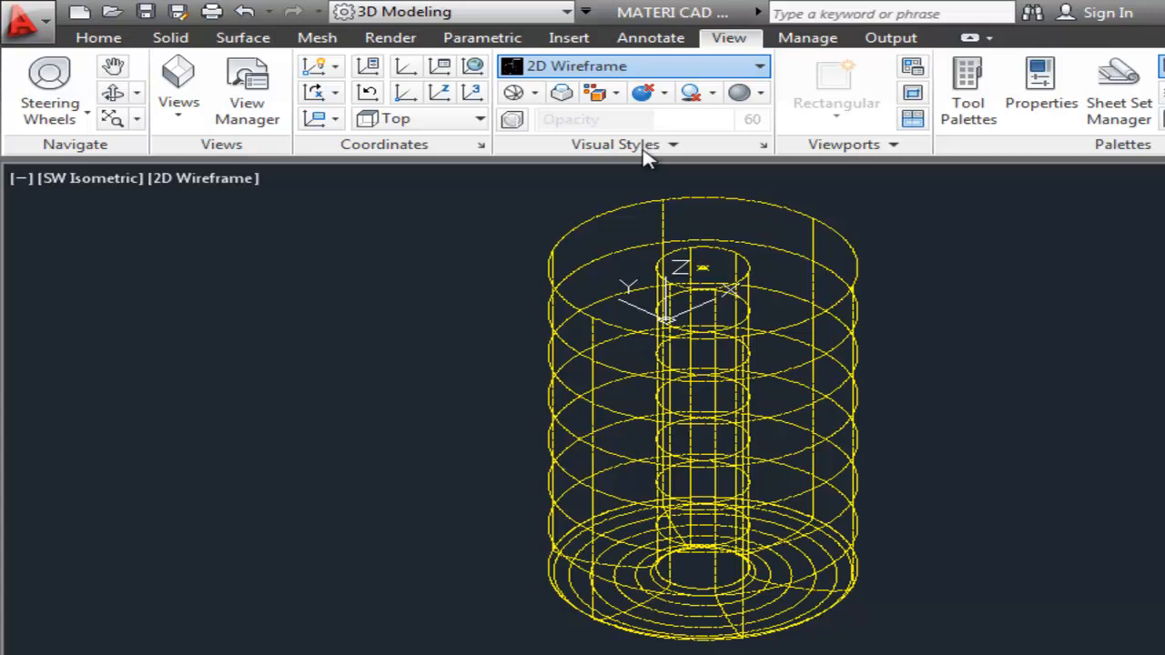
pyautogui.click(572, 191)
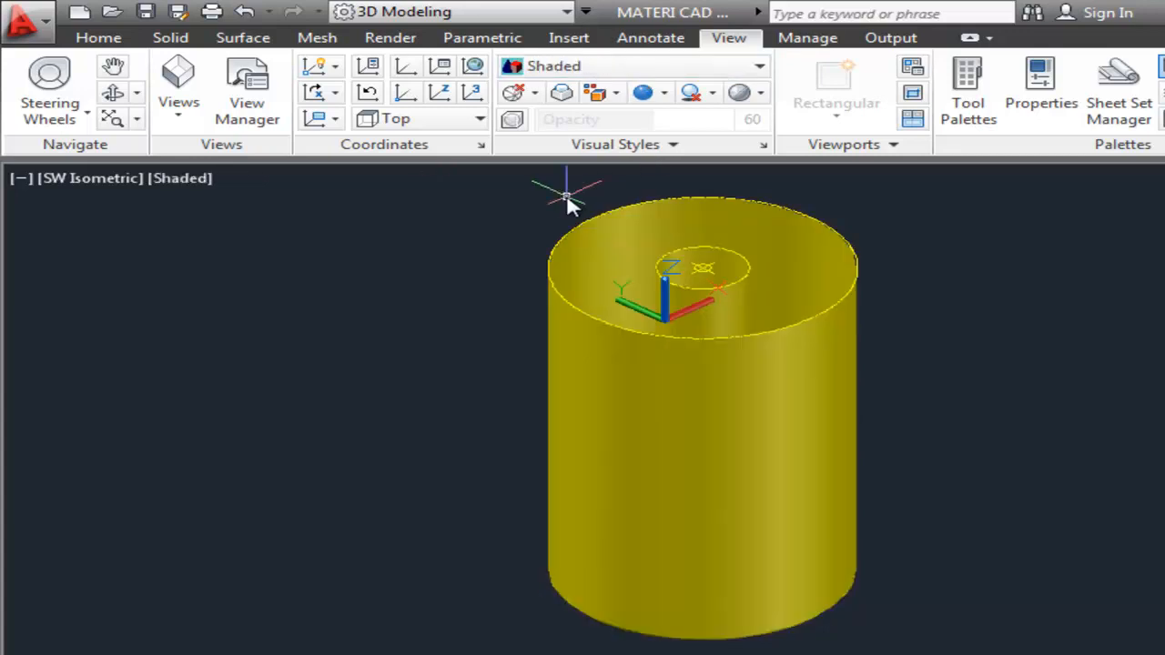
# Free-orbit the shaded model to a lower viewing angle that shows the inner cylinder inside the open top.
pyautogui.click(137, 121)
pyautogui.click(136, 93)
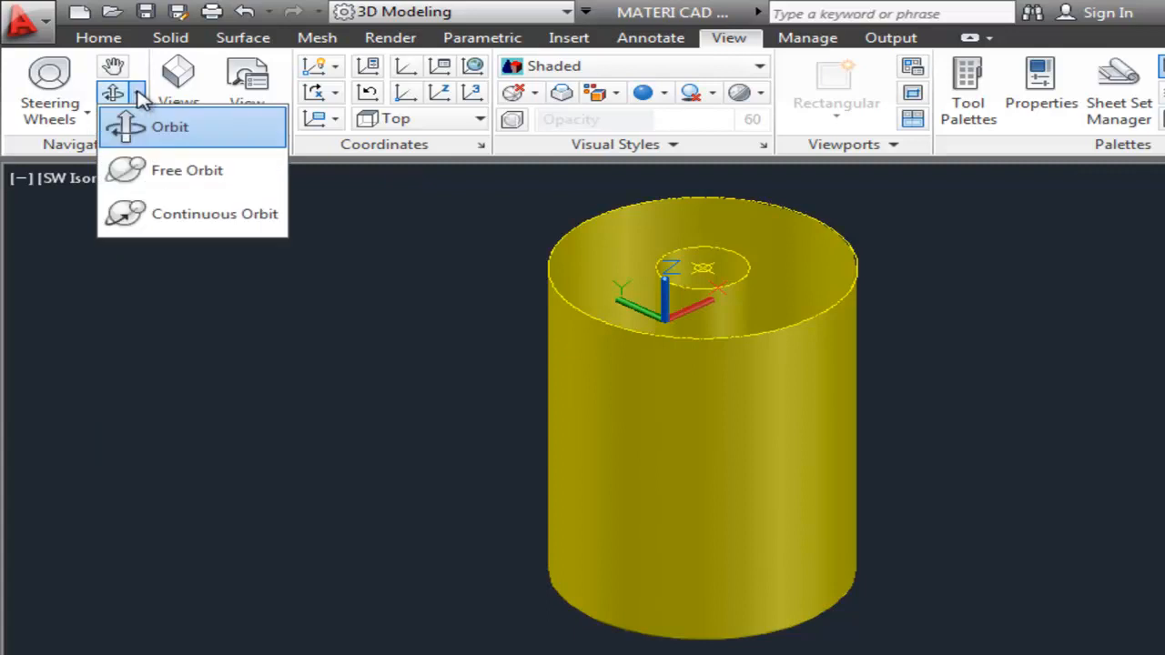
pyautogui.click(170, 173)
pyautogui.moveTo(629, 460); pyautogui.dragTo(779, 279)
pyautogui.press('Escape')
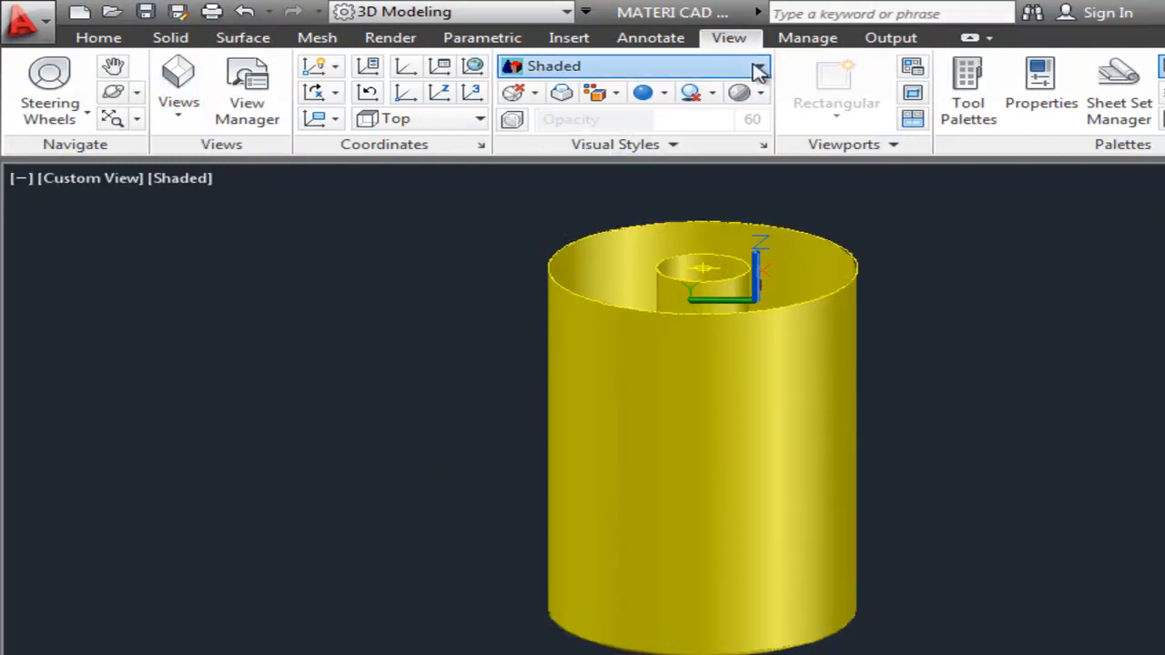
# Switch to the Wireframe visual style and blend the top edges of the outer and inner cylinders with a curved, dome-shaped surface.
pyautogui.click(551, 253)
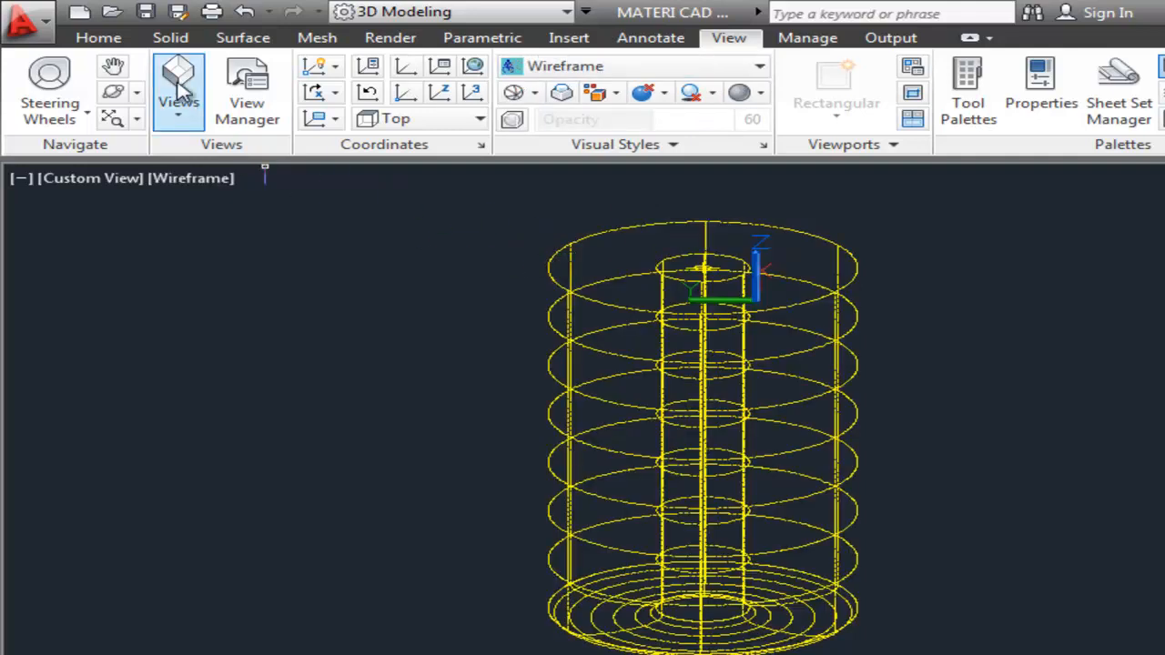
pyautogui.click(244, 41)
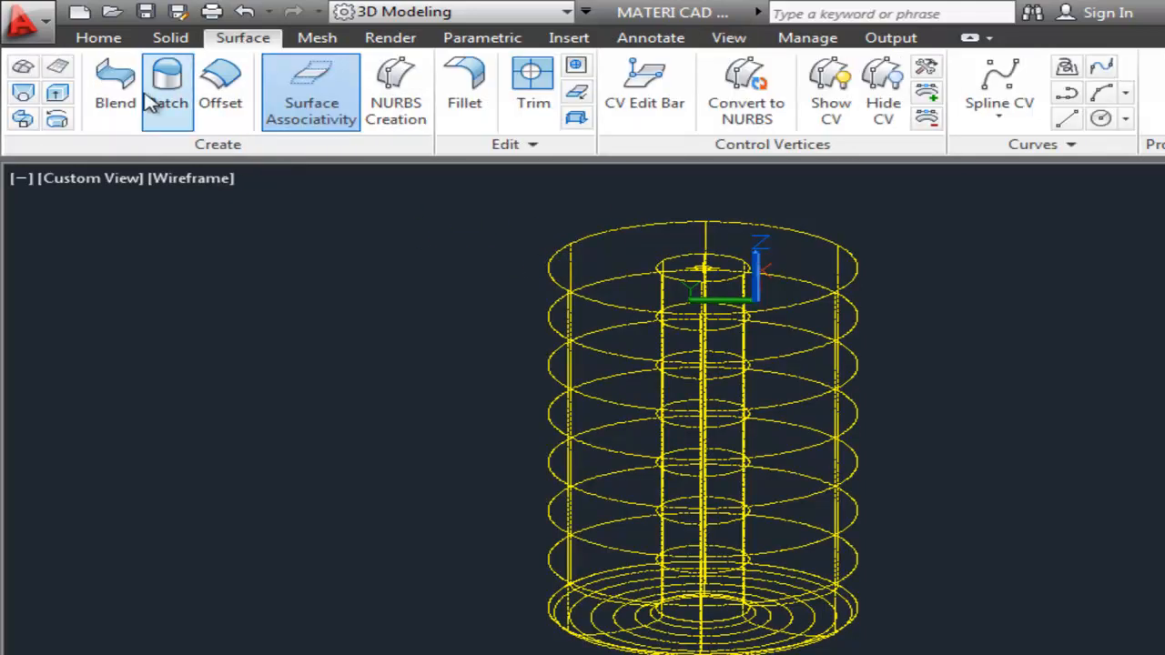
pyautogui.click(132, 116)
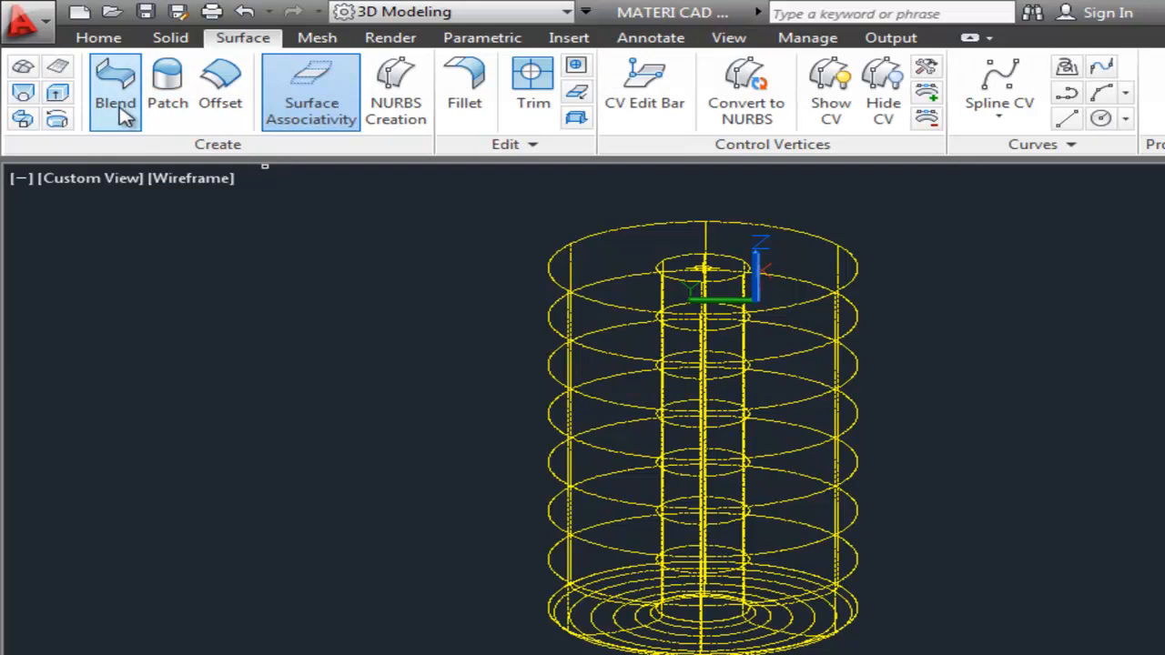
pyautogui.click(604, 235)
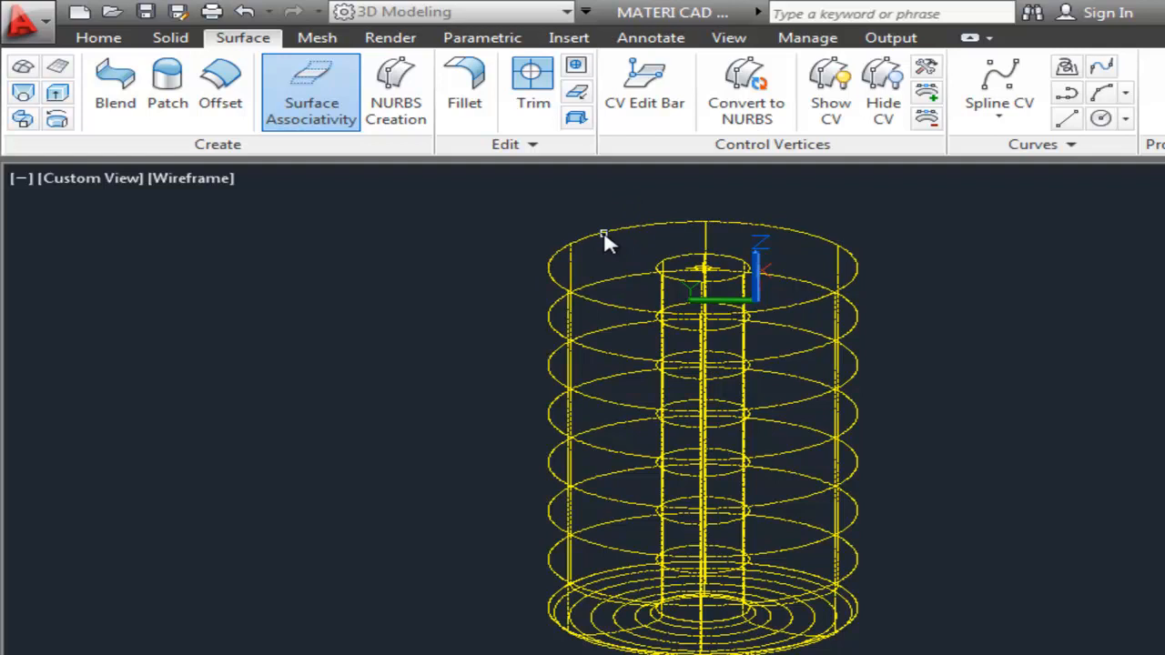
pyautogui.click(674, 264)
pyautogui.press('Return')
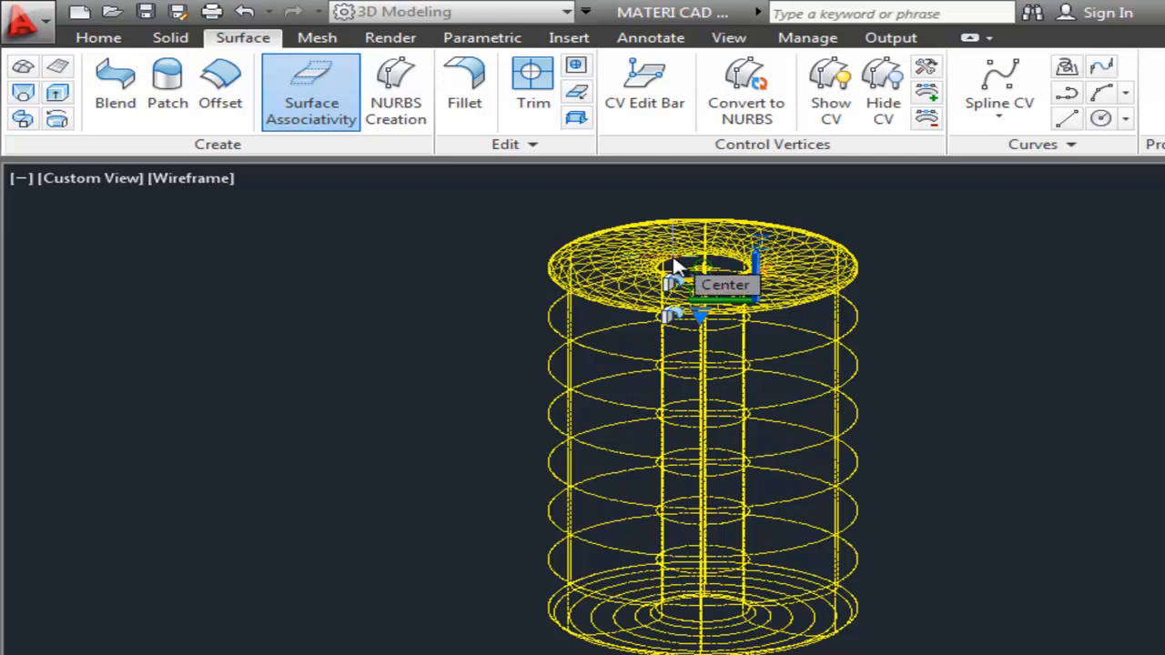
pyautogui.press('Return')
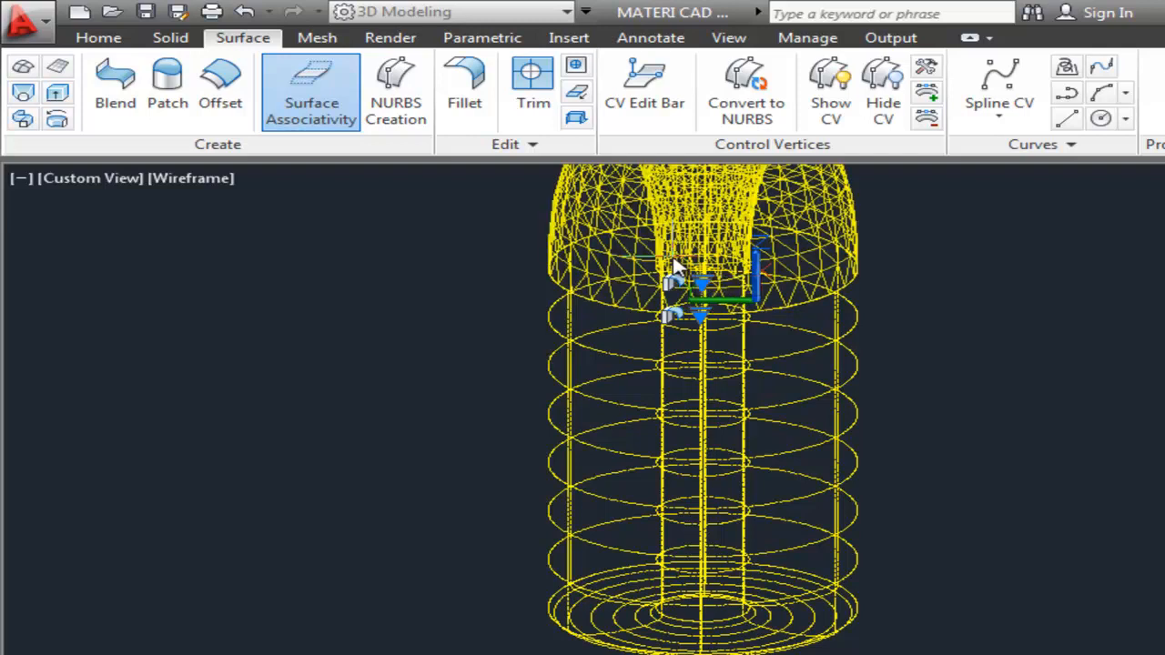
pyautogui.press('Return')
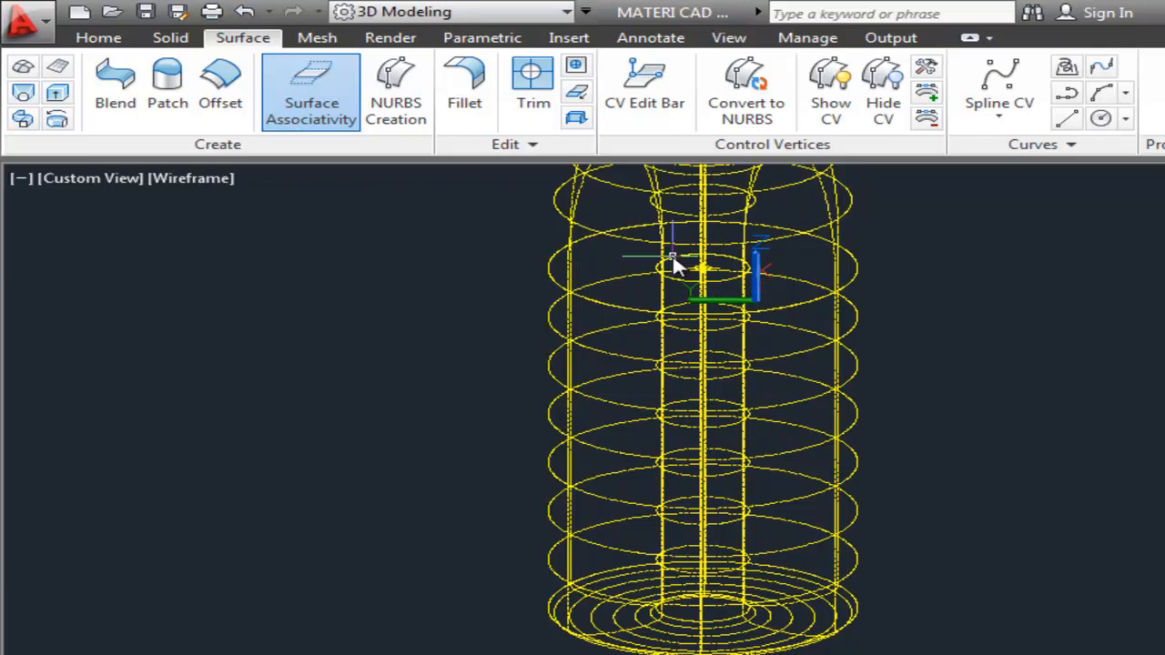
# Zoom to the model's extents and apply the Shaded visual style.
pyautogui.click(733, 39)
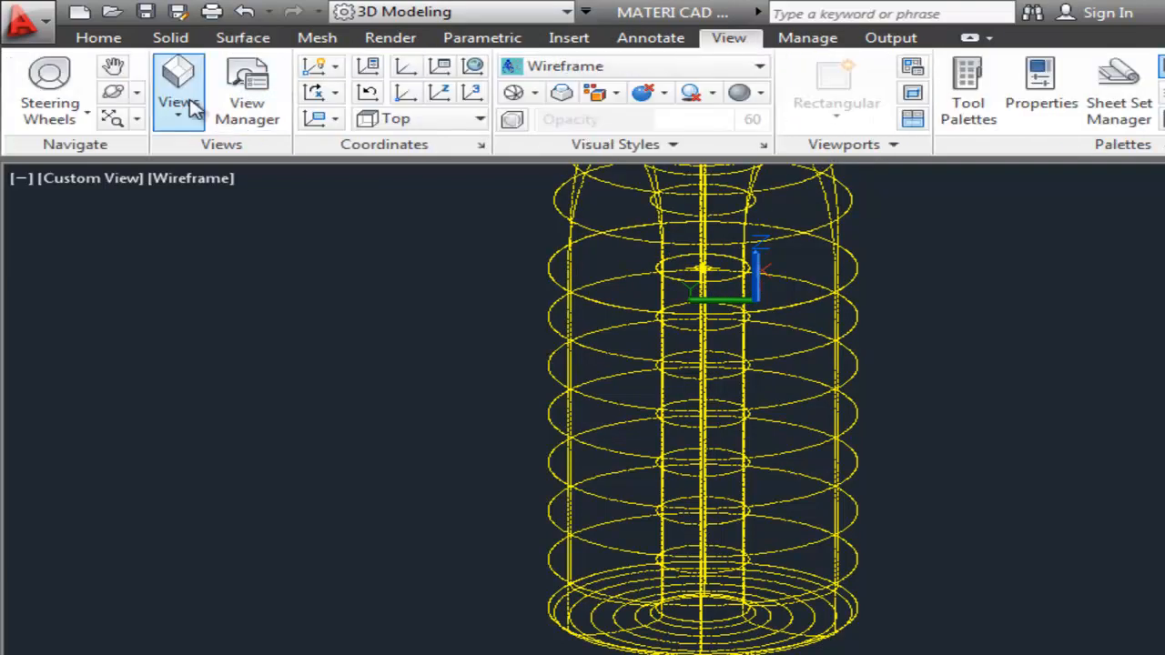
pyautogui.click(137, 120)
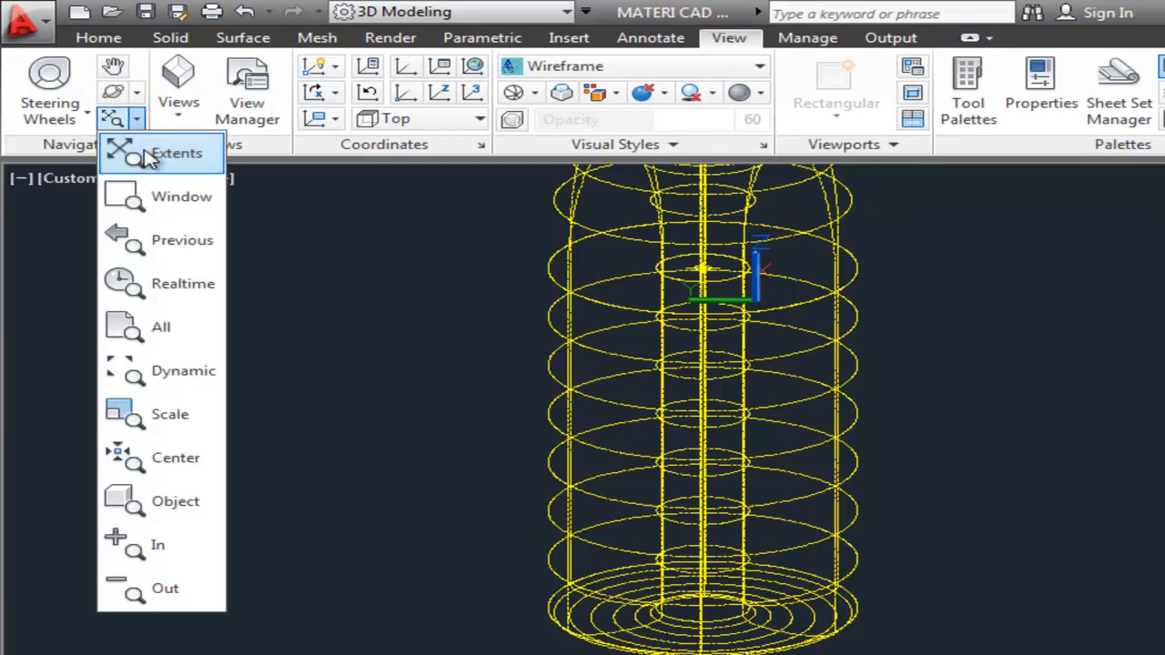
pyautogui.click(142, 153)
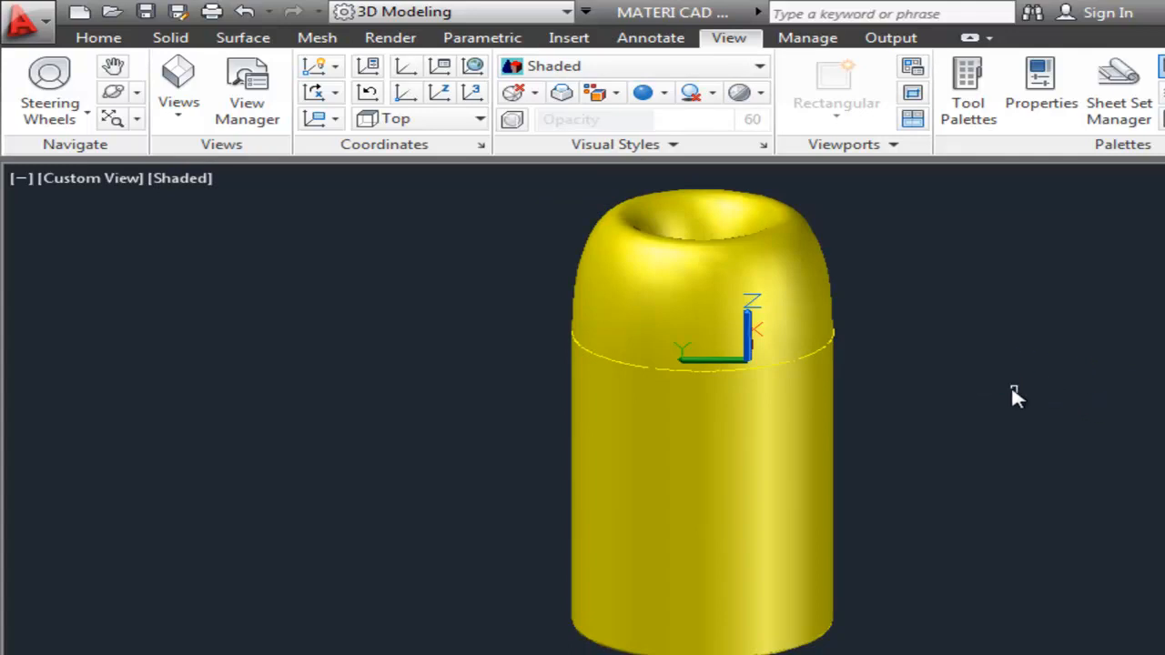
# Orbit the shaded model with the constrained Orbit tool to look down into the opening of the blended top.
pyautogui.click(137, 121)
pyautogui.click(137, 92)
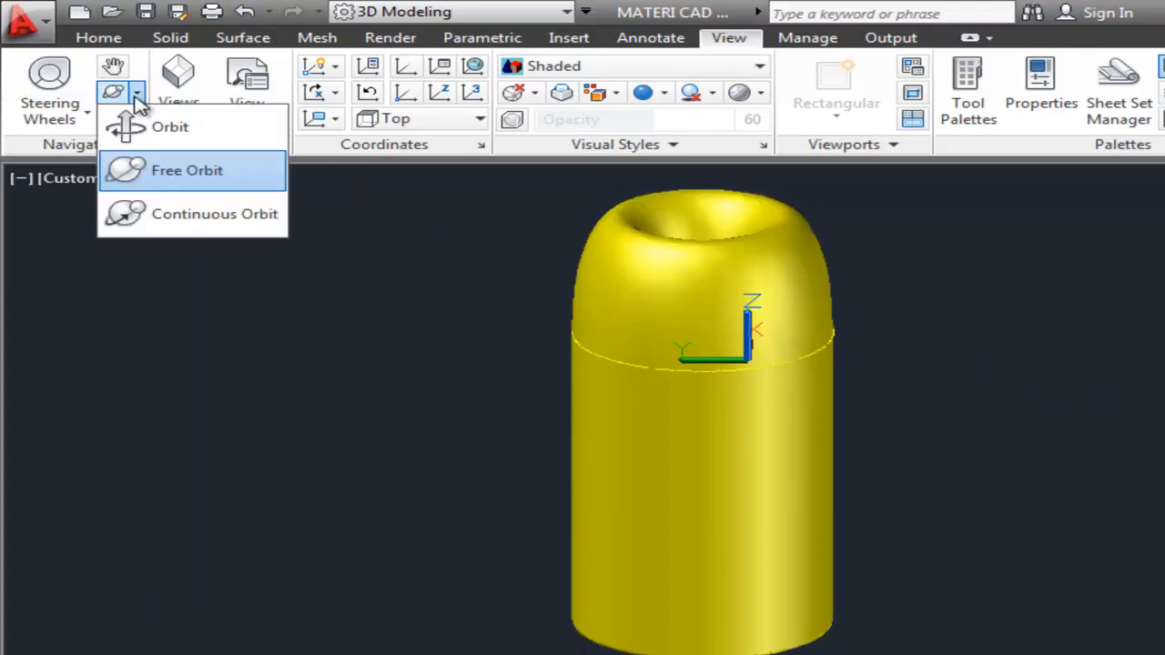
pyautogui.click(150, 127)
pyautogui.moveTo(538, 314); pyautogui.dragTo(915, 603)
pyautogui.moveTo(866, 311); pyautogui.dragTo(809, 383)
pyautogui.rightClick(871, 384)
pyautogui.click(957, 390)
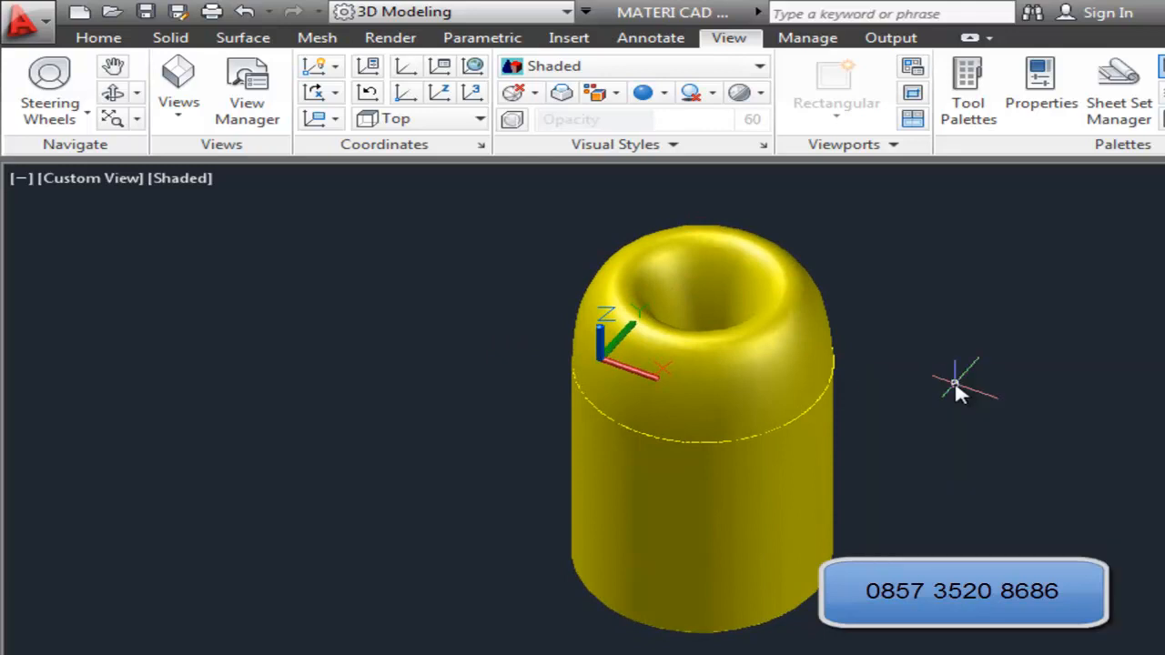